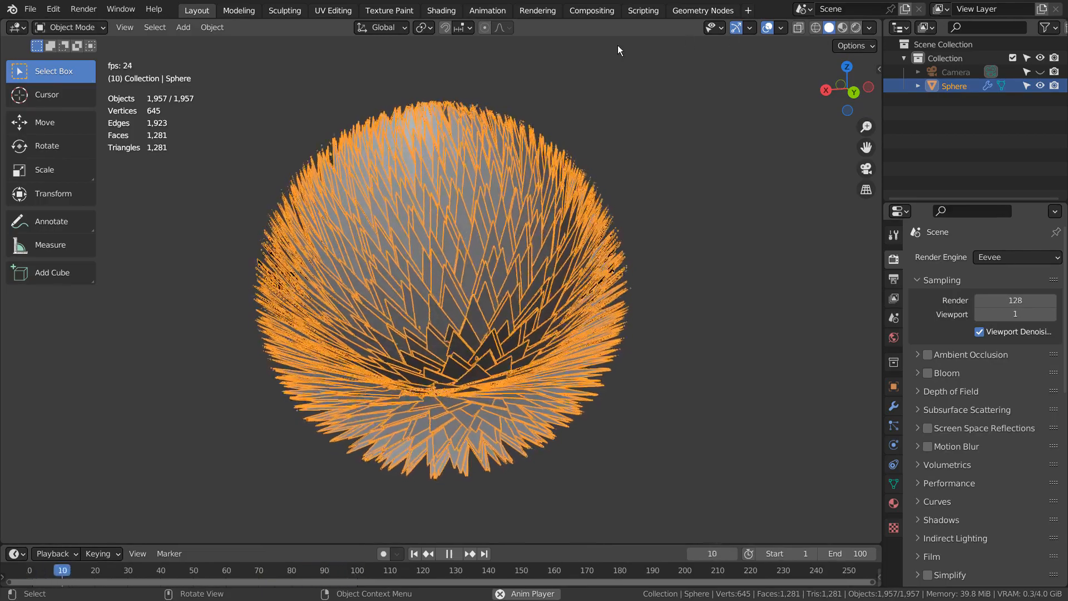
Step: Open the Geometry Nodes workspace with the animation stopped, and maximize the node editor to show the full node tree
click(702, 10)
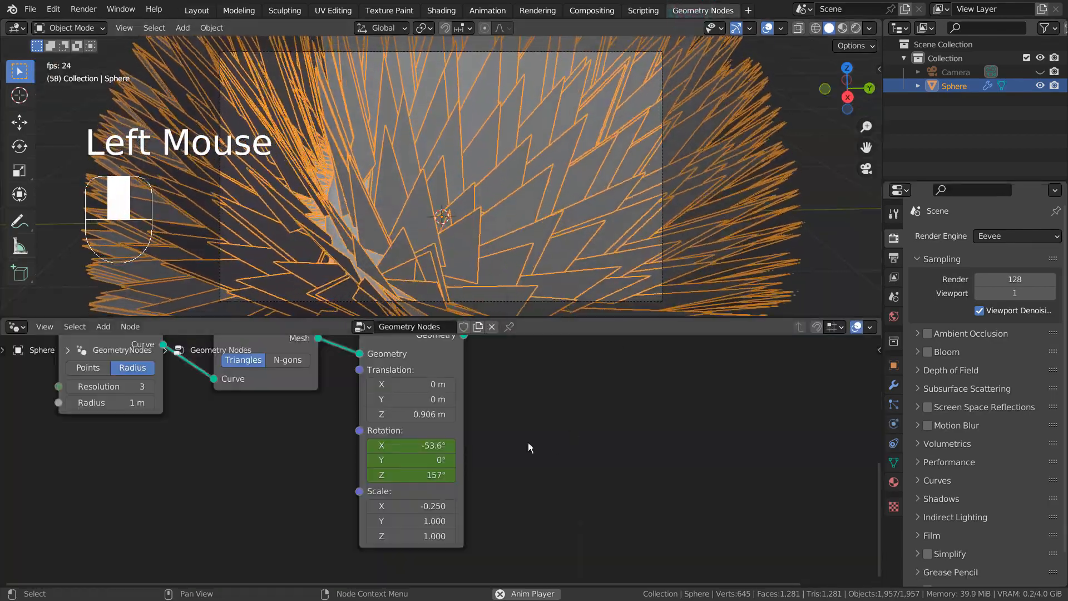
scroll(529, 442, down, 5)
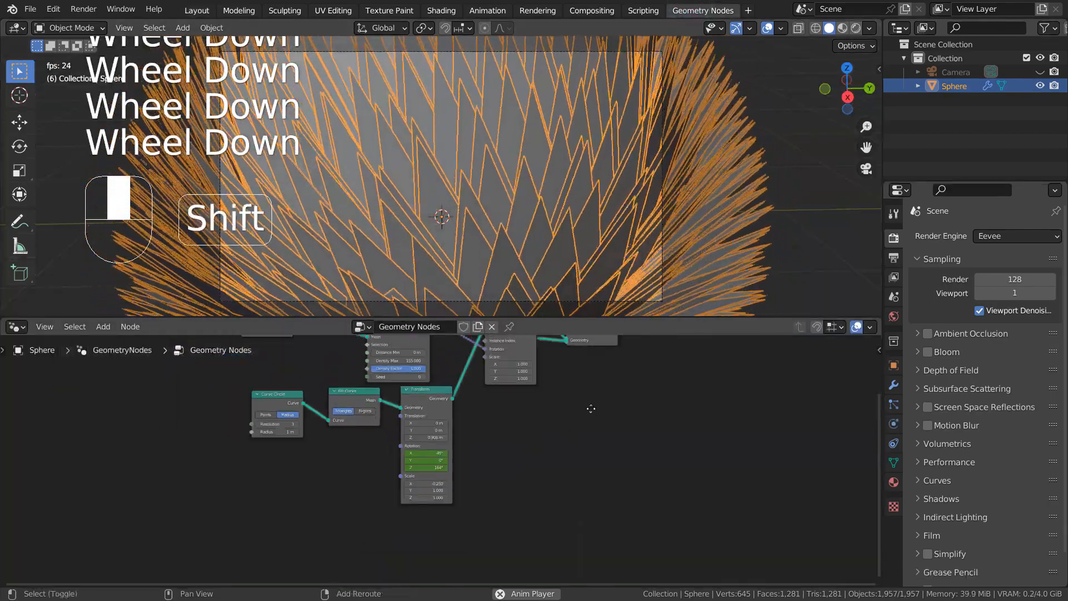
shift+middle_drag(590, 408, 619, 473)
key(space)
key(ctrl+space)
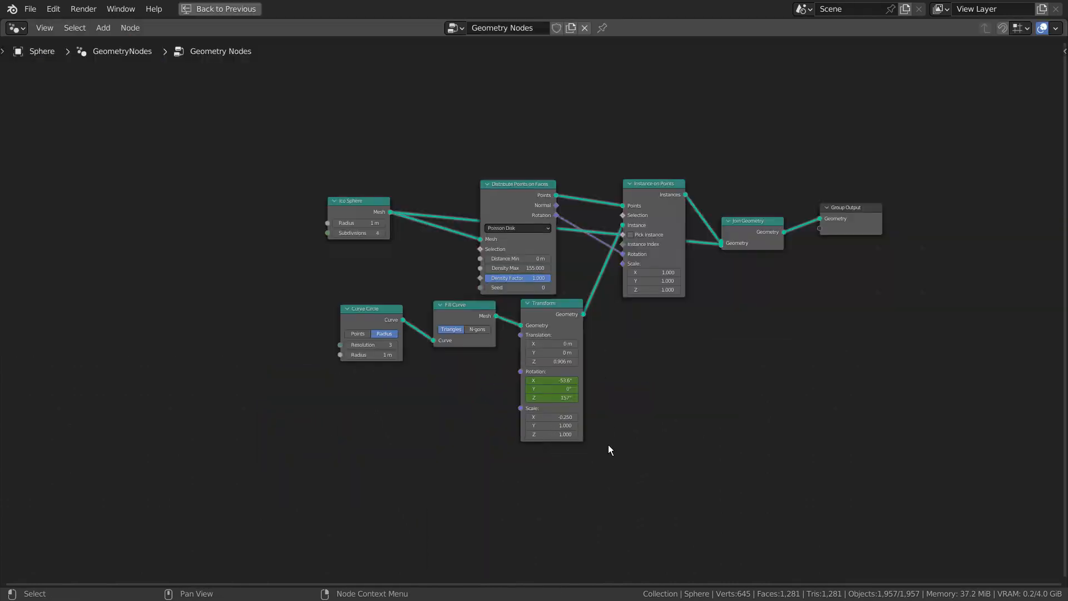
scroll(704, 412, up, 4)
shift+middle_drag(737, 423, 630, 434)
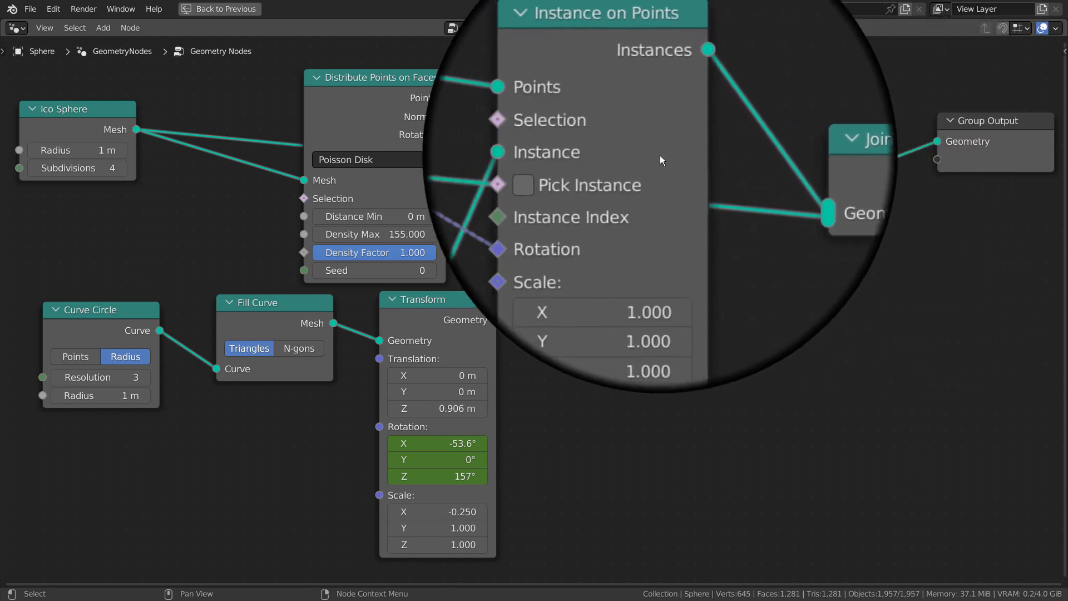
Step: Examine how the Distribute Points on Faces, Instance on Points, Join Geometry, Fill Curve and Transform nodes are connected
mouse_move(623, 157)
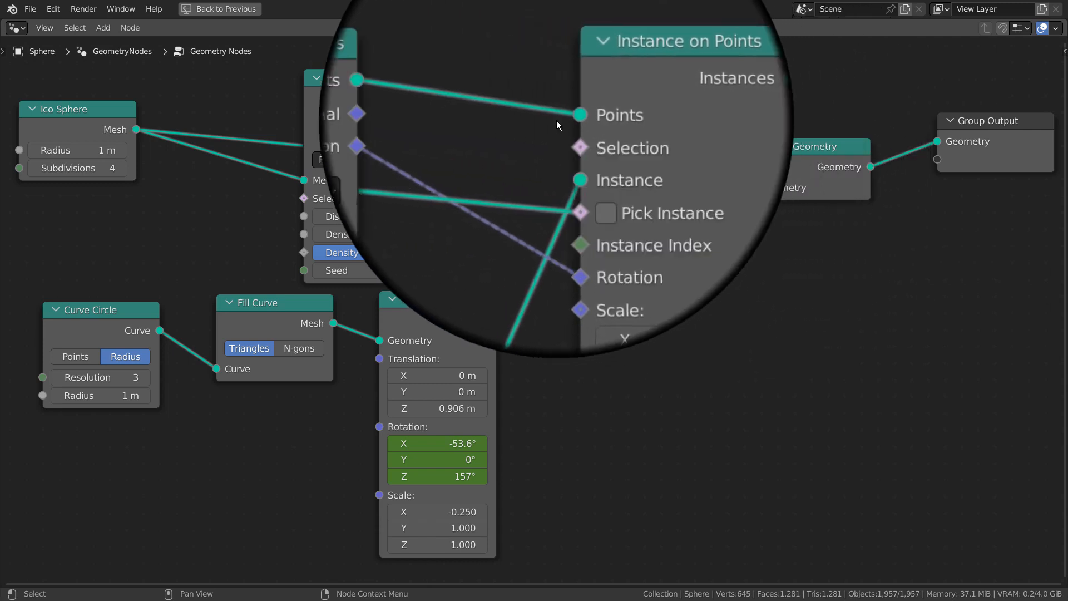
mouse_move(420, 102)
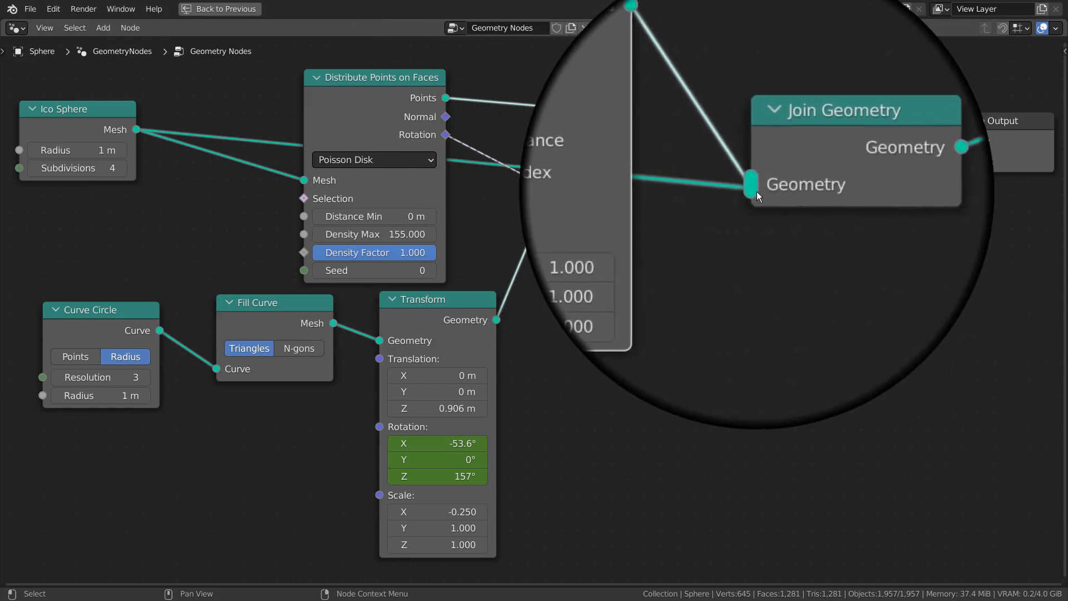
mouse_move(793, 192)
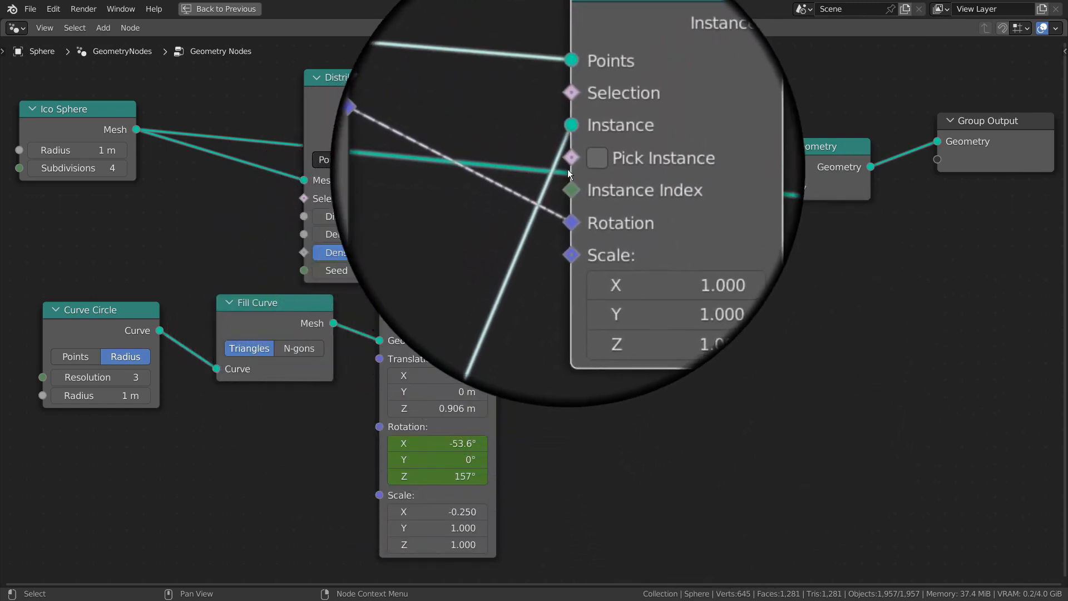
mouse_move(588, 150)
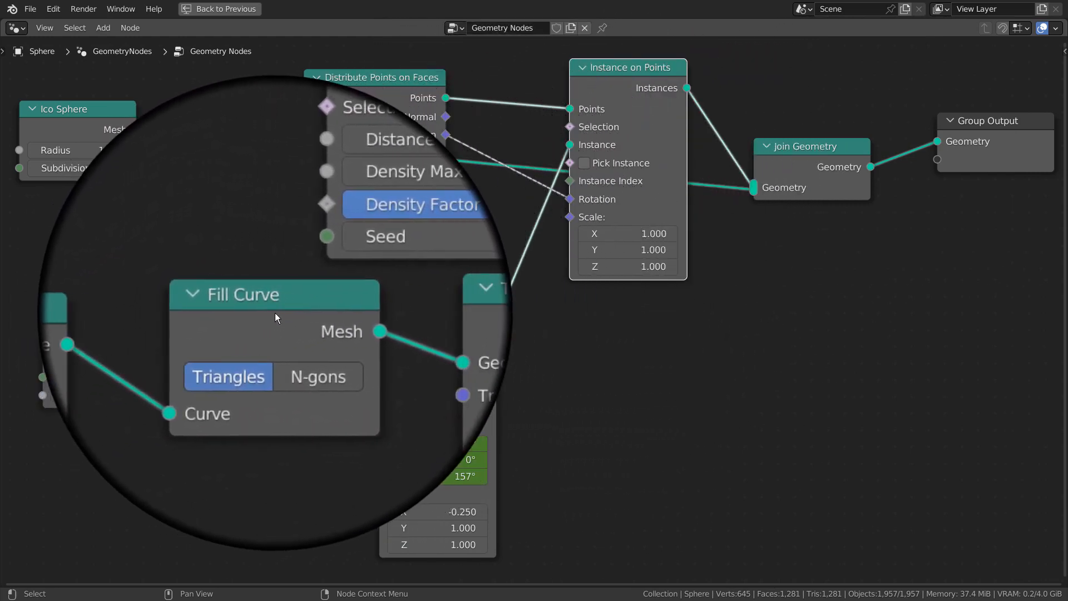
mouse_move(392, 348)
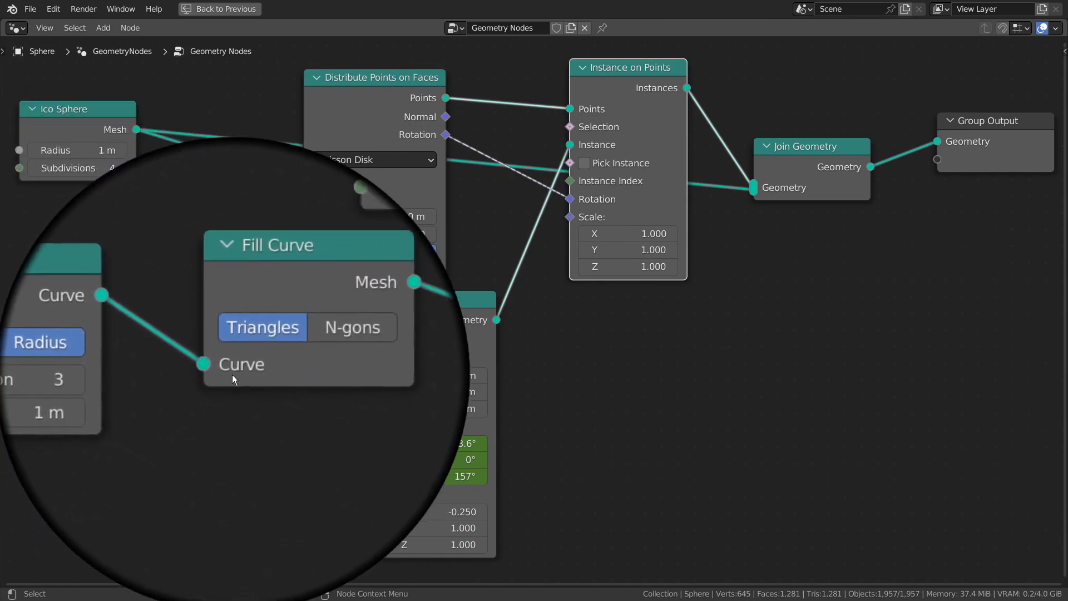
mouse_move(233, 375)
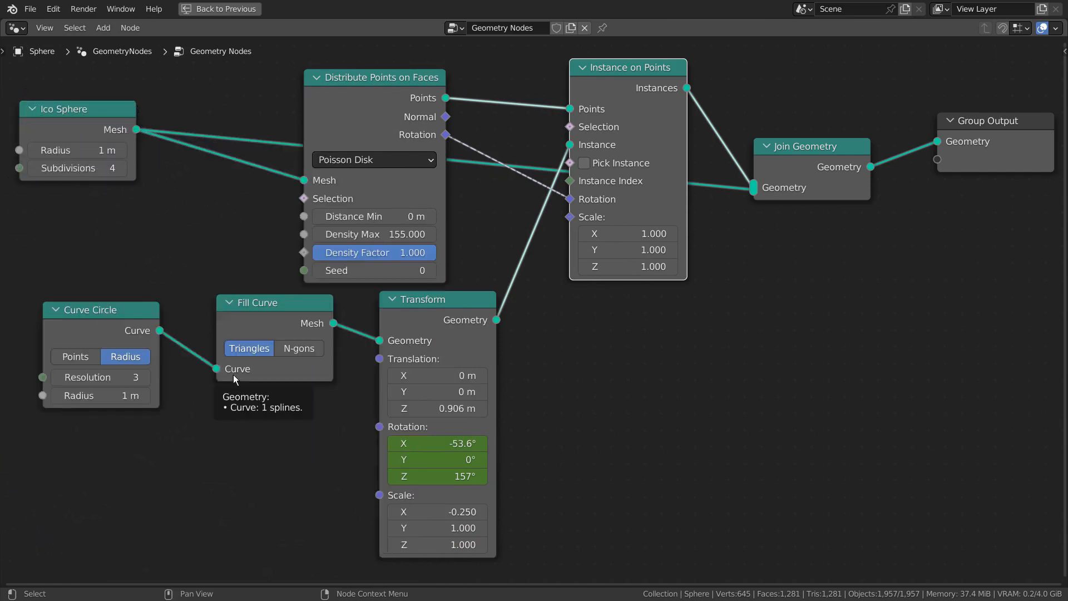
Step: Restore the split layout of viewport and node editor, with the whole sphere and the Instance on Points node in view
key(ctrl+space)
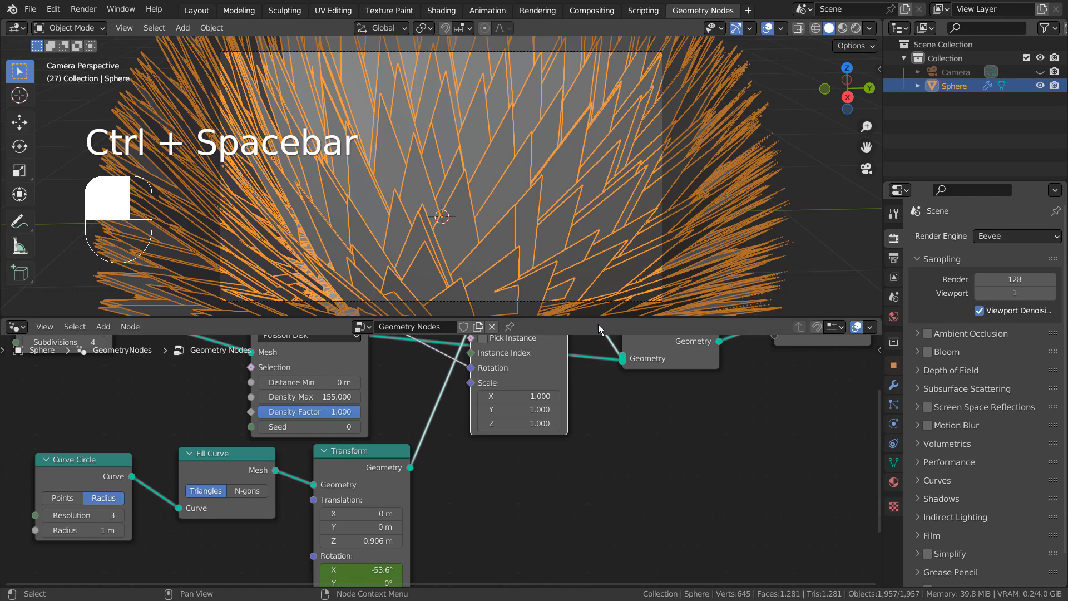
shift+middle_drag(709, 408, 546, 528)
scroll(526, 492, up, 3)
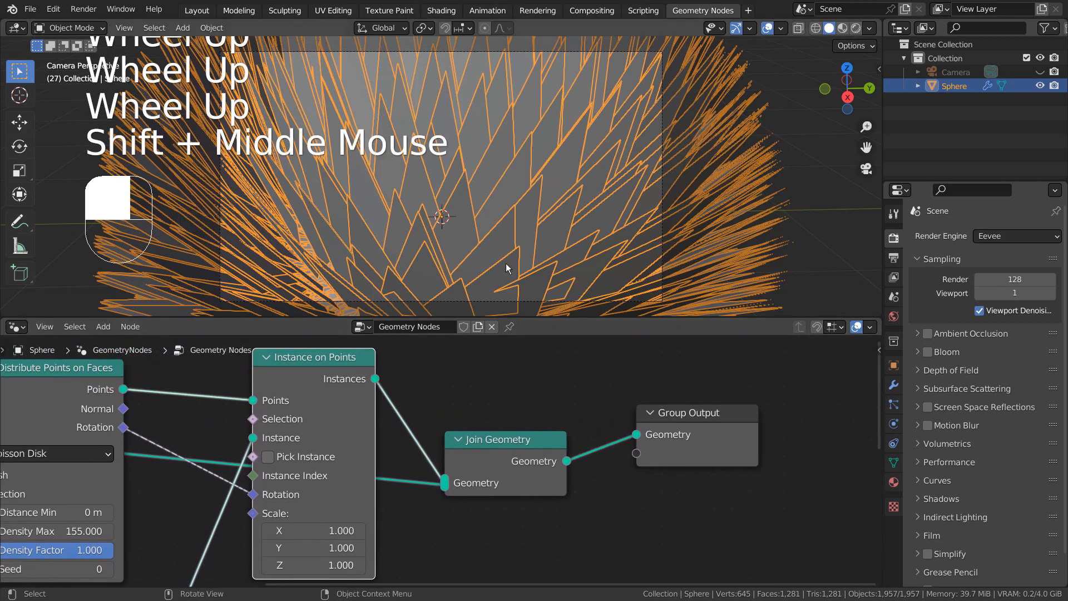
scroll(506, 262, down, 3)
middle_drag(507, 261, 517, 218)
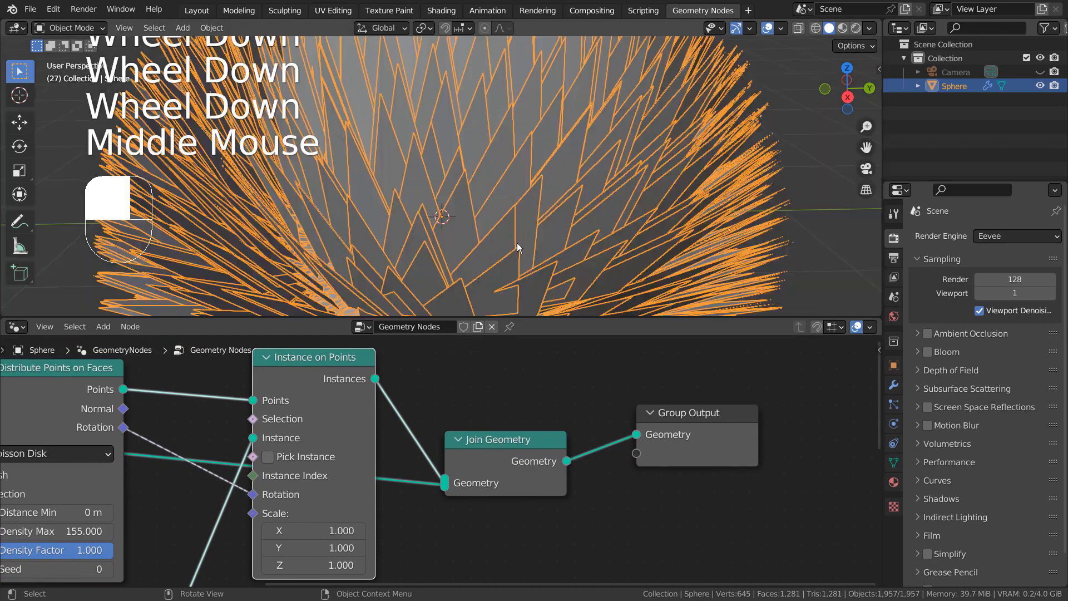
scroll(516, 243, down, 3)
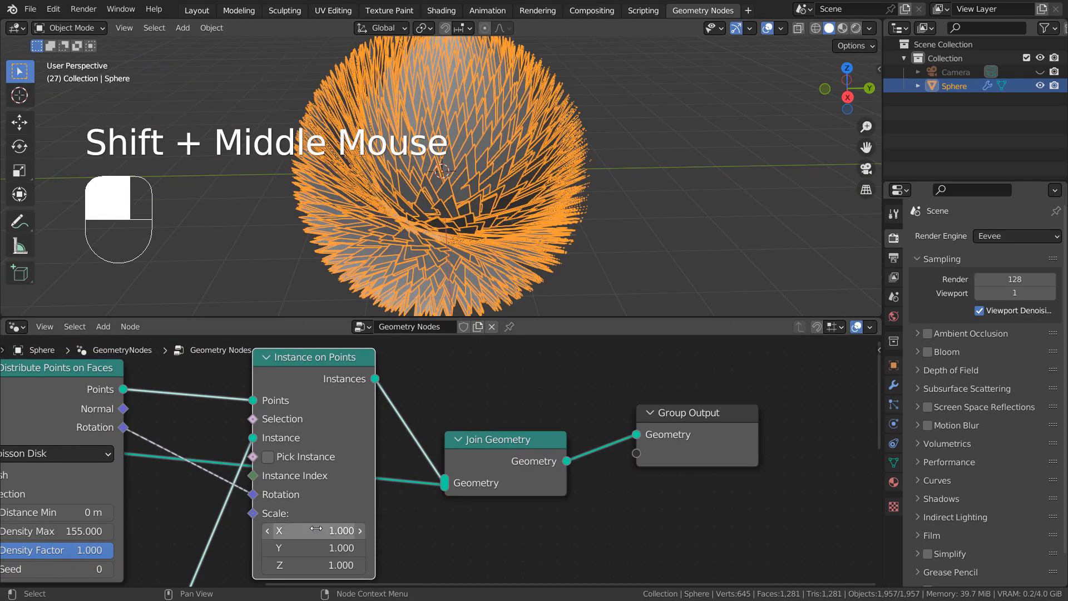
Step: Try a different scale on all three axes of the Instance on Points node, and undo it
drag(316, 528, 318, 564)
key(ctrl+z)
scroll(551, 211, down, 2)
key(ctrl+z)
key(ctrl+z)
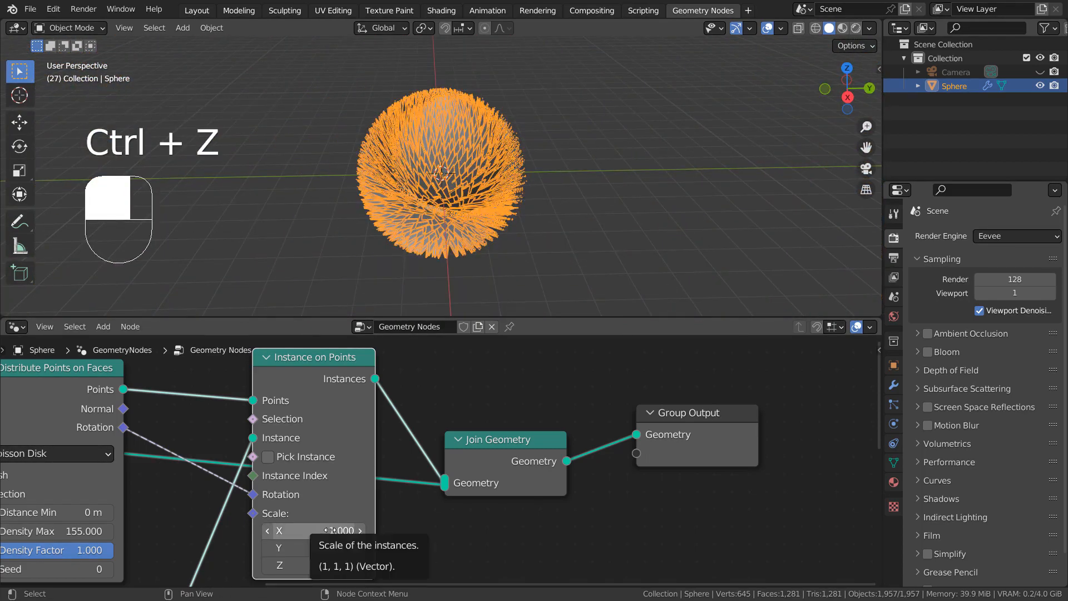
Step: Try stretching the instances along each axis separately on Instance on Points, with Y at 14.8 and Z at 3.3, undoing the changes
drag(326, 530, 374, 530)
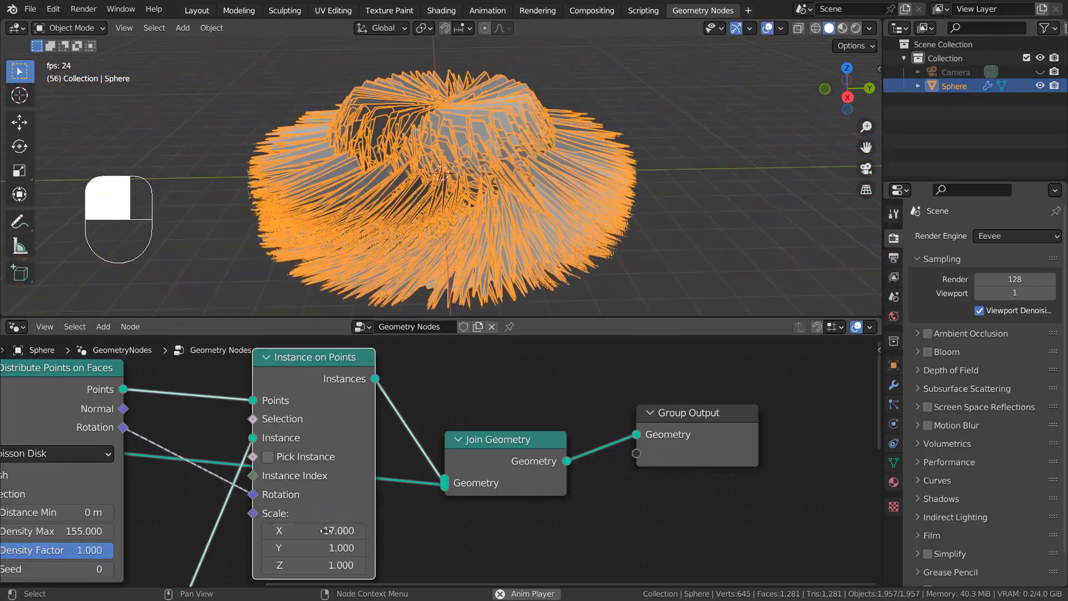
mouse_move(314, 550)
mouse_down()
mouse_move(334, 549)
mouse_move(314, 549)
mouse_up()
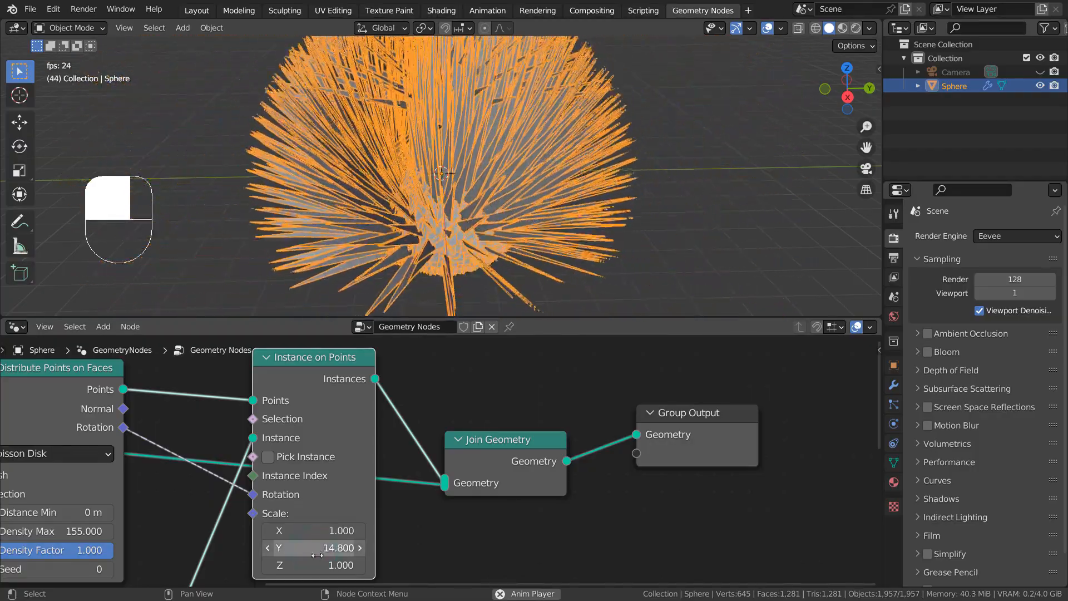
key(ctrl+z)
mouse_move(313, 565)
mouse_down()
mouse_move(333, 565)
mouse_move(313, 565)
mouse_up()
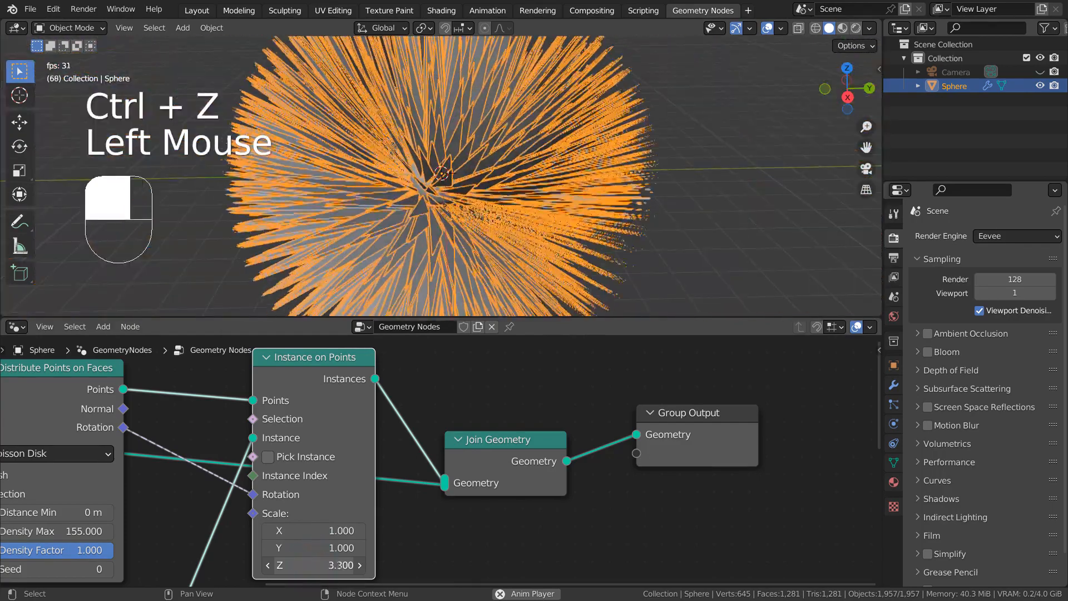
key(ctrl+z)
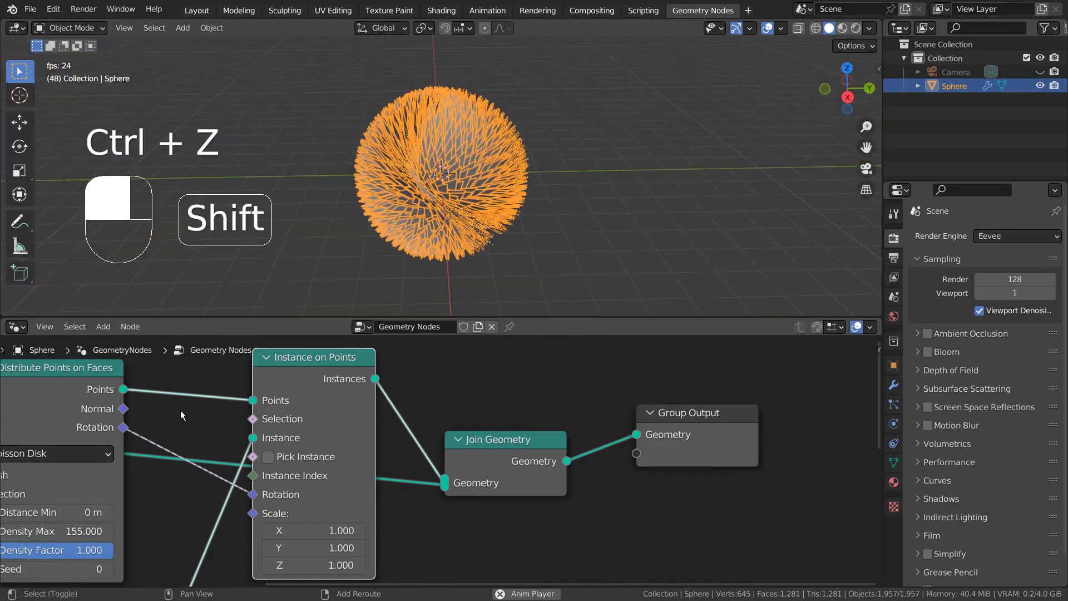
Step: Try a Density Max of 1.4, undo it, and try a Density Factor of 0.027 before restoring that to 1
shift+middle_drag(180, 410, 513, 375)
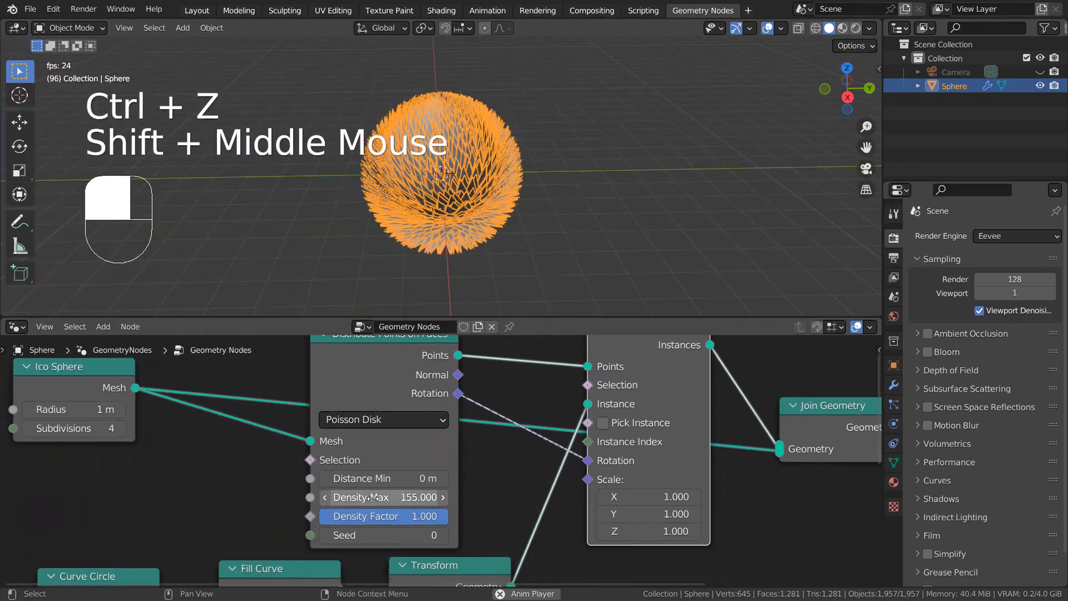
drag(396, 498, 378, 497)
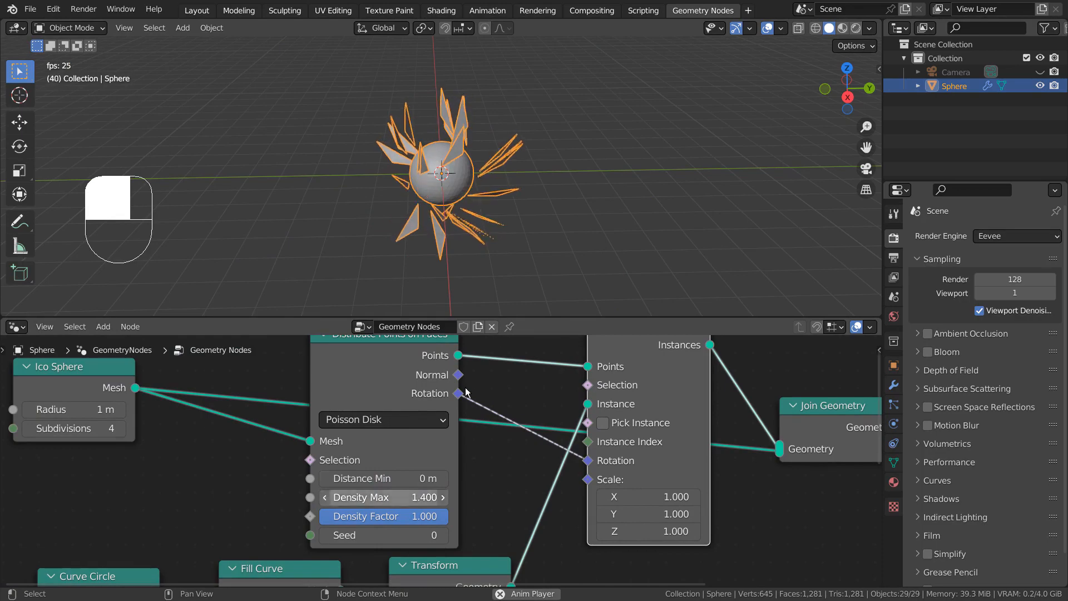
scroll(589, 182, up, 5)
middle_drag(589, 182, 539, 133)
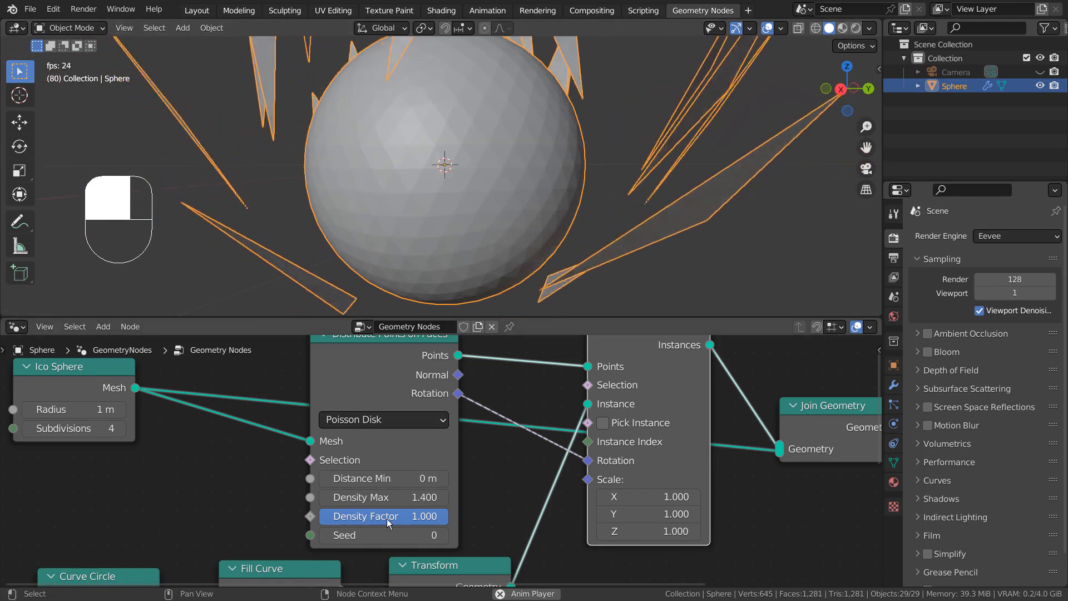
key(ctrl+z)
scroll(528, 238, down, 4)
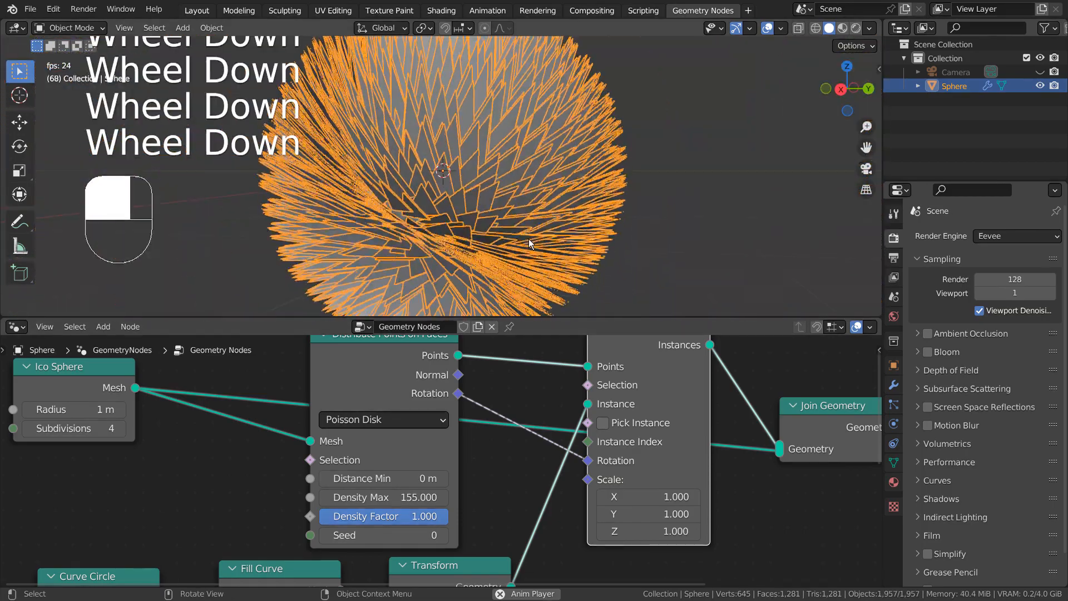
drag(423, 516, 396, 516)
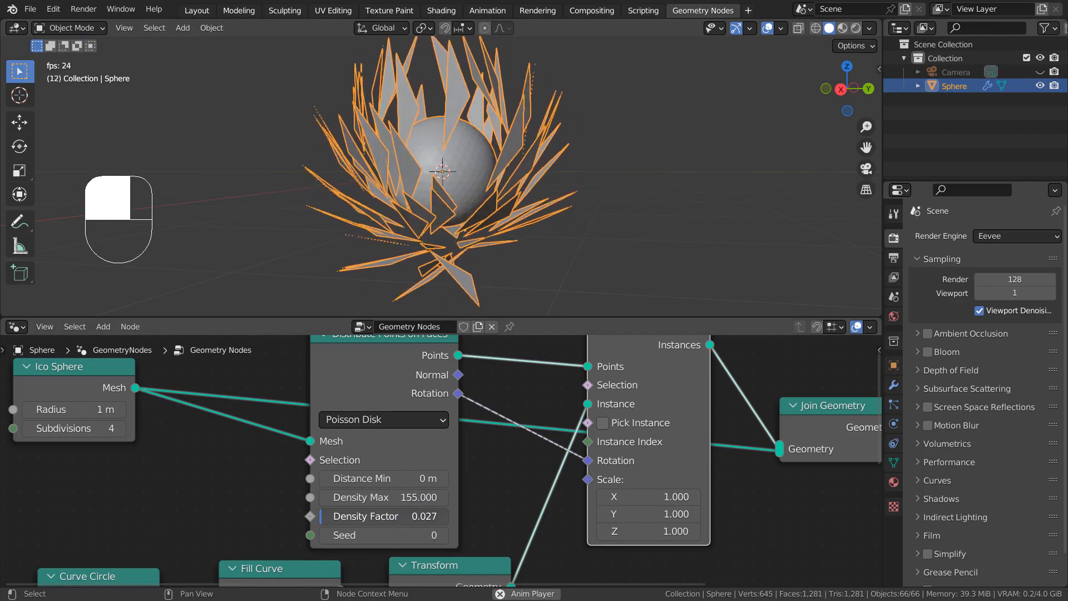
drag(396, 516, 439, 516)
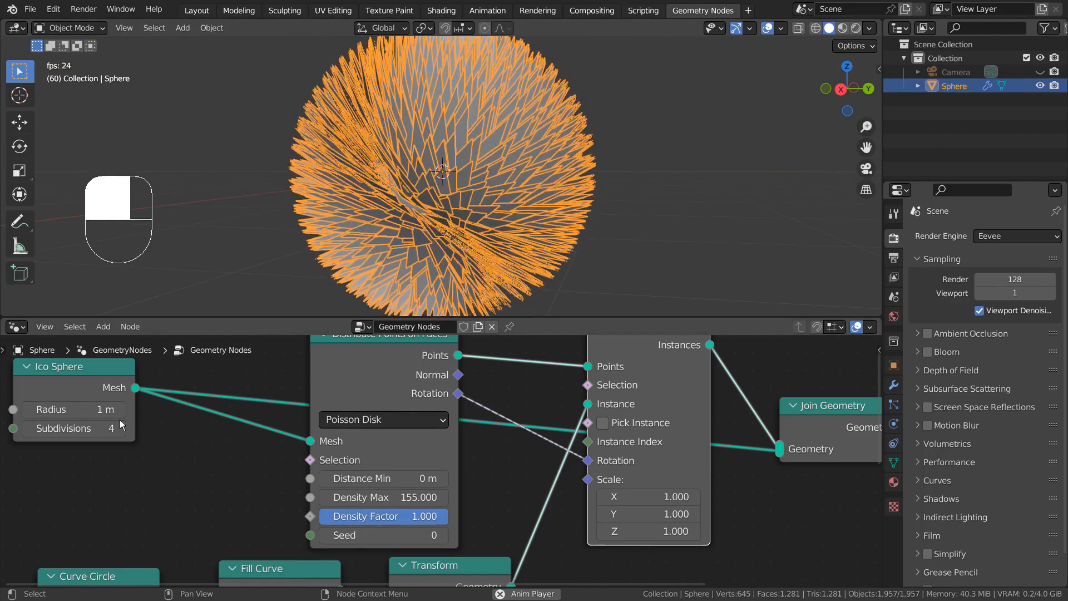
Step: Try a different radius on the Ico Sphere node and undo it
click(82, 409)
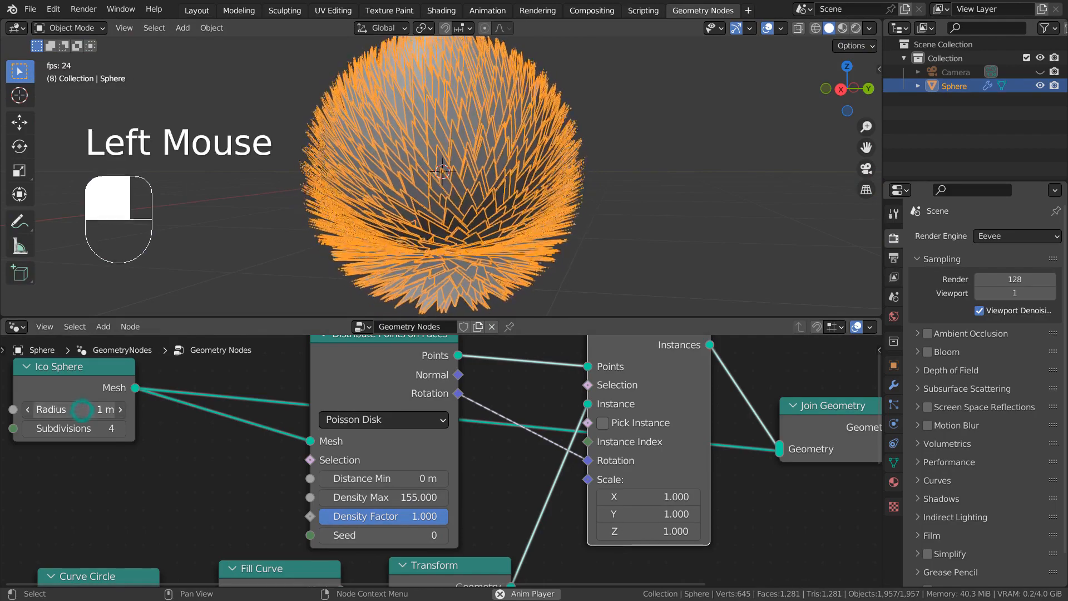
mouse_move(82, 410)
mouse_down()
mouse_move(54, 410)
mouse_move(114, 410)
mouse_move(54, 409)
mouse_move(96, 408)
mouse_up()
key(ctrl+z)
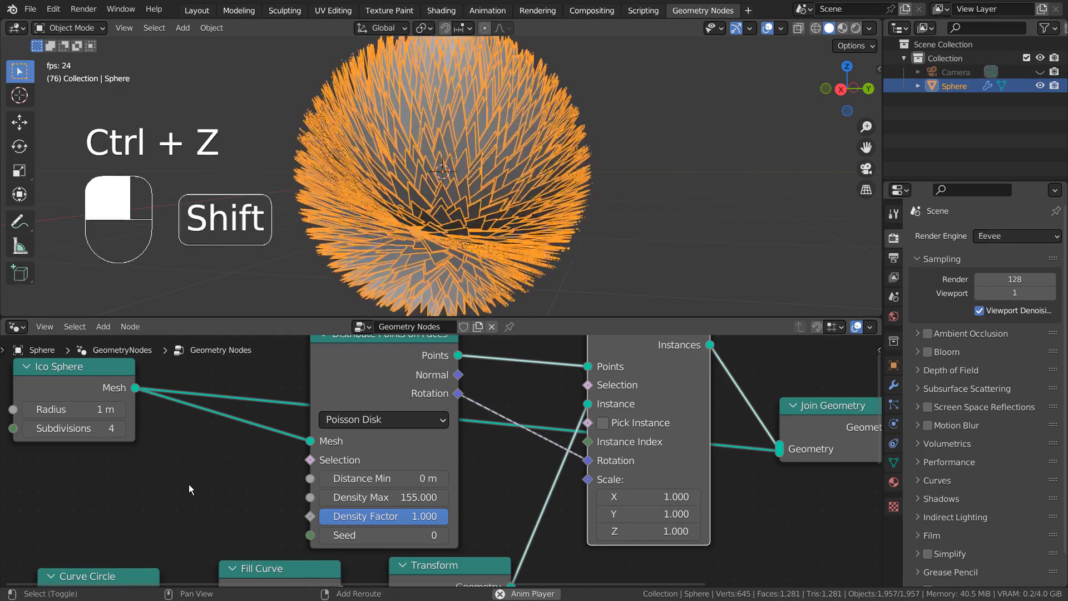
Step: Add a Cube mesh primitive node beside the Ico Sphere node
shift+middle_drag(188, 488, 393, 488)
key(shift+a)
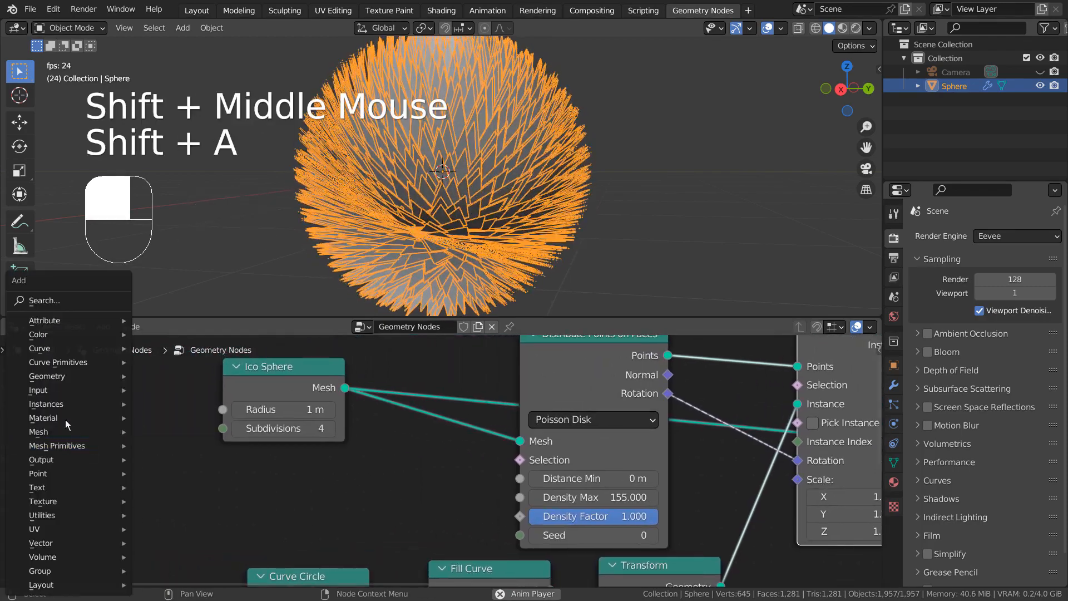
mouse_move(127, 432)
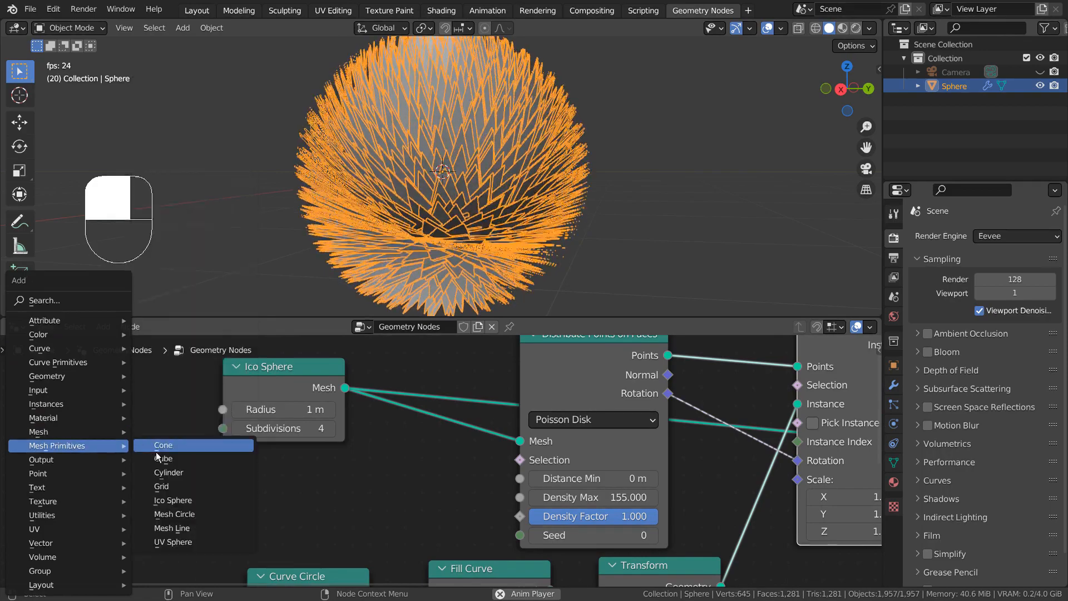
click(159, 458)
click(65, 385)
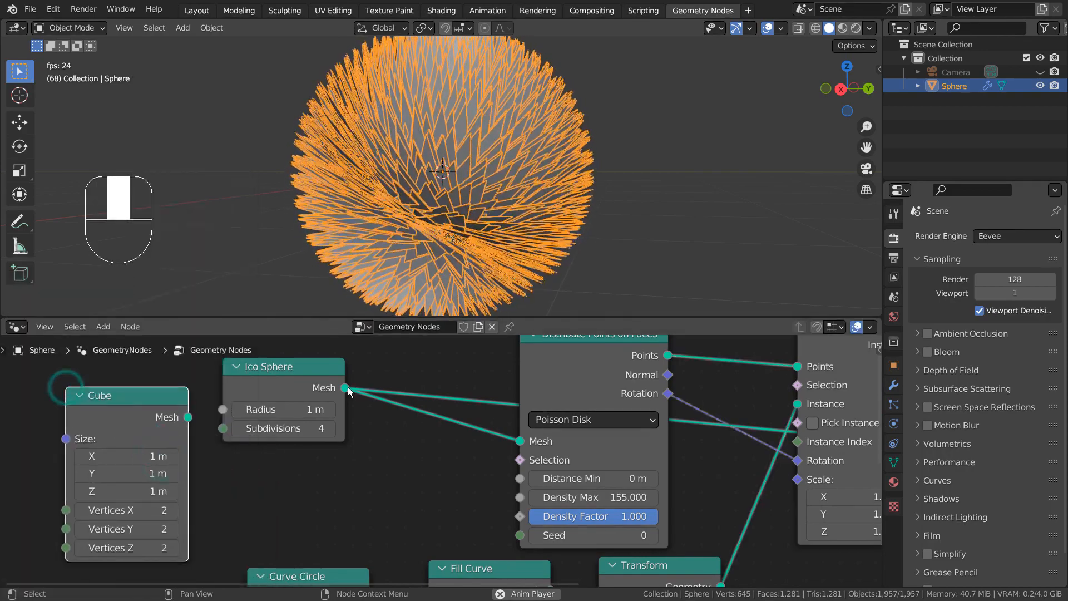
Step: Disconnect the Ico Sphere node and link the Cube's mesh output to Distribute Points on Faces and Join Geometry, checking the result
drag(345, 387, 377, 433)
alt+drag(284, 385, 277, 393)
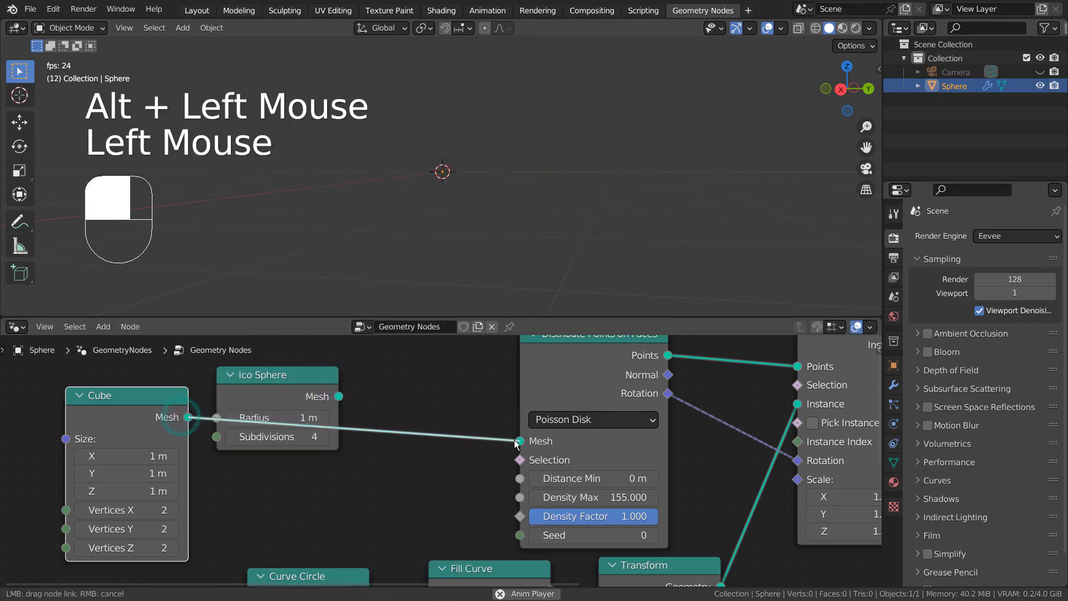
drag(516, 443, 519, 441)
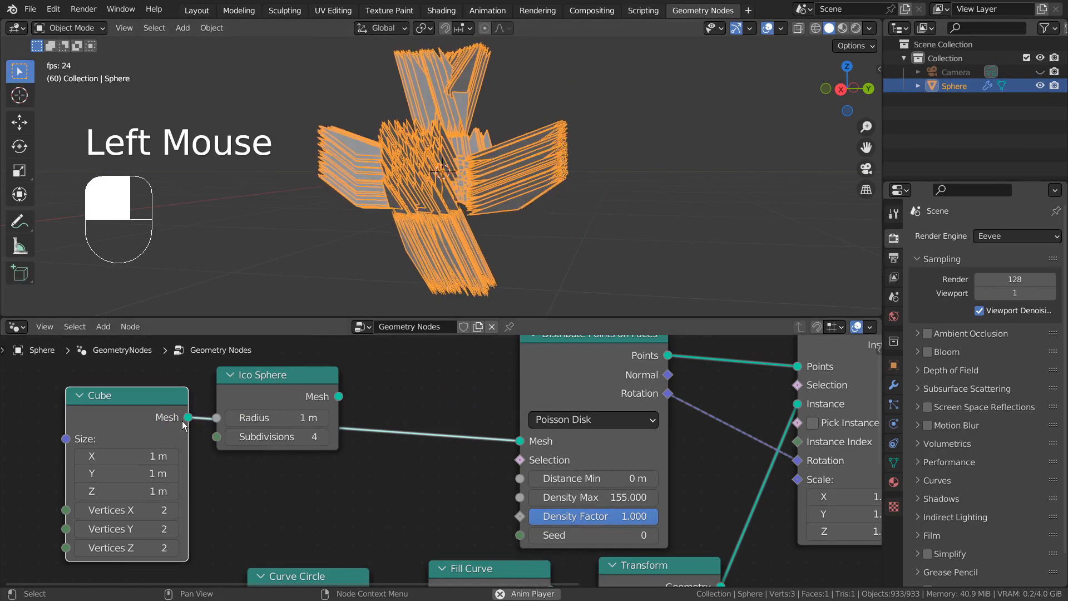
drag(189, 416, 642, 453)
scroll(495, 178, up, 3)
middle_drag(495, 178, 470, 240)
scroll(567, 224, down, 5)
middle_drag(430, 203, 505, 236)
Step: Undo the Cube rewiring back to the original Ico Sphere connections
key(ctrl+z)
key(ctrl+z)
key(ctrl+z)
key(ctrl+z)
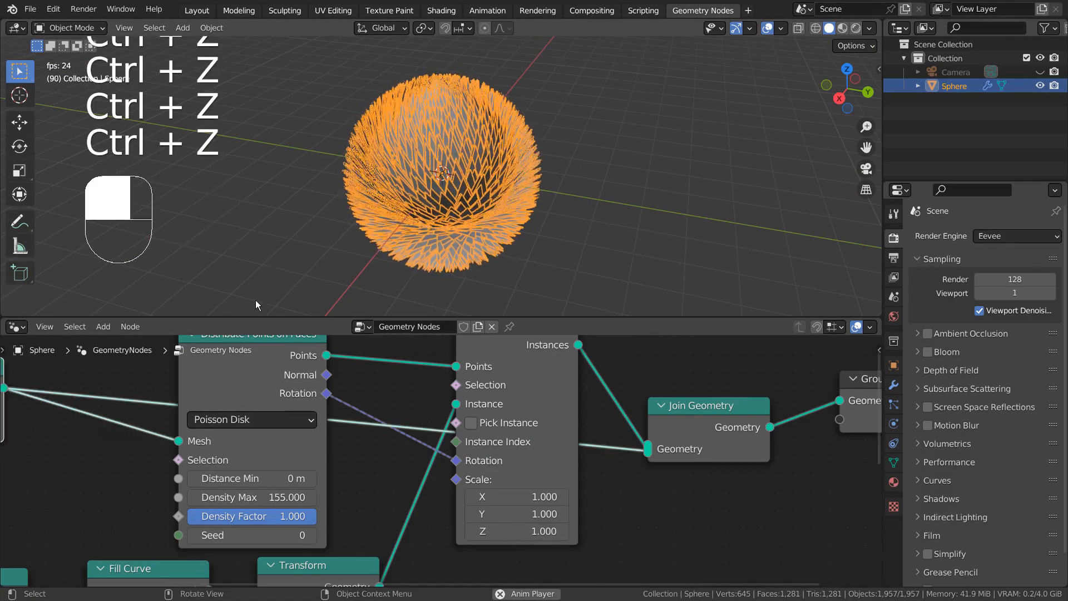
Step: Delete the unused Cube node from the node tree
shift+middle_drag(56, 445, 273, 424)
click(248, 406)
key(c)
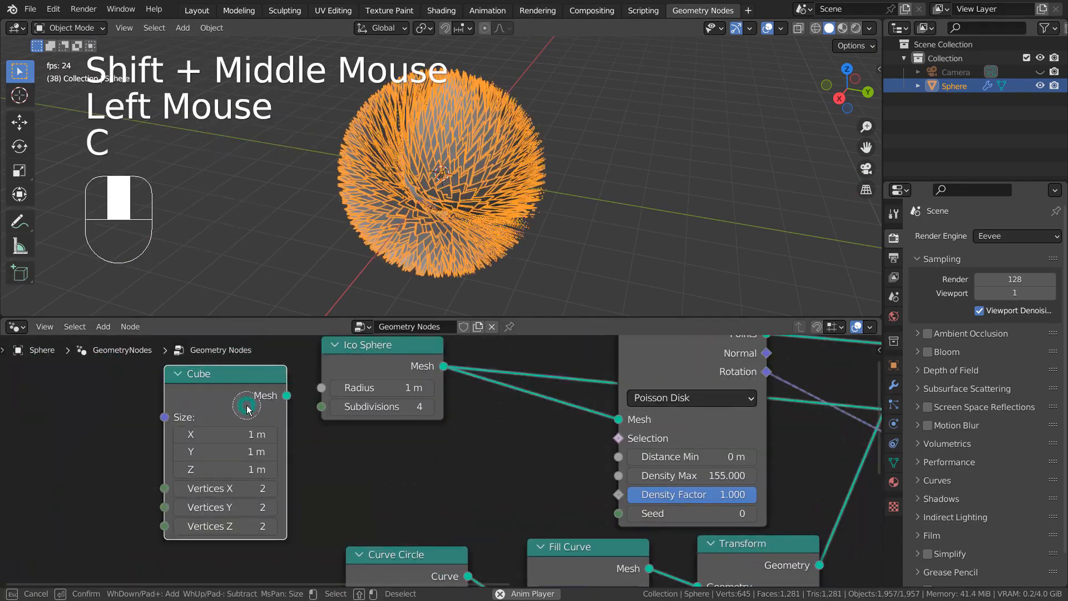
key(x)
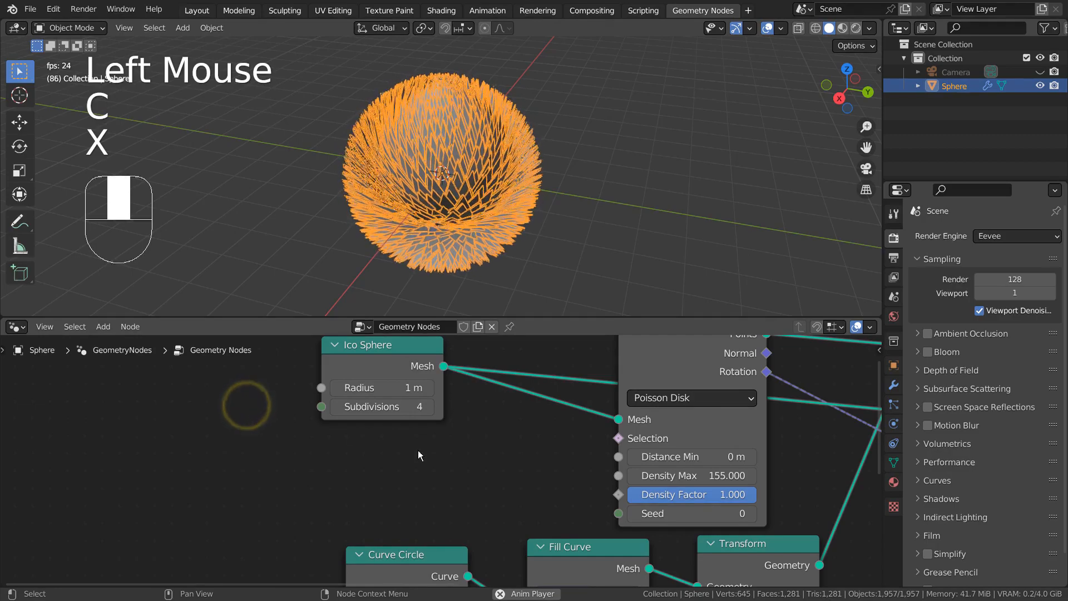
Step: Try an Ico Sphere radius of 0.2 m and undo the change
shift+middle_drag(489, 470, 441, 458)
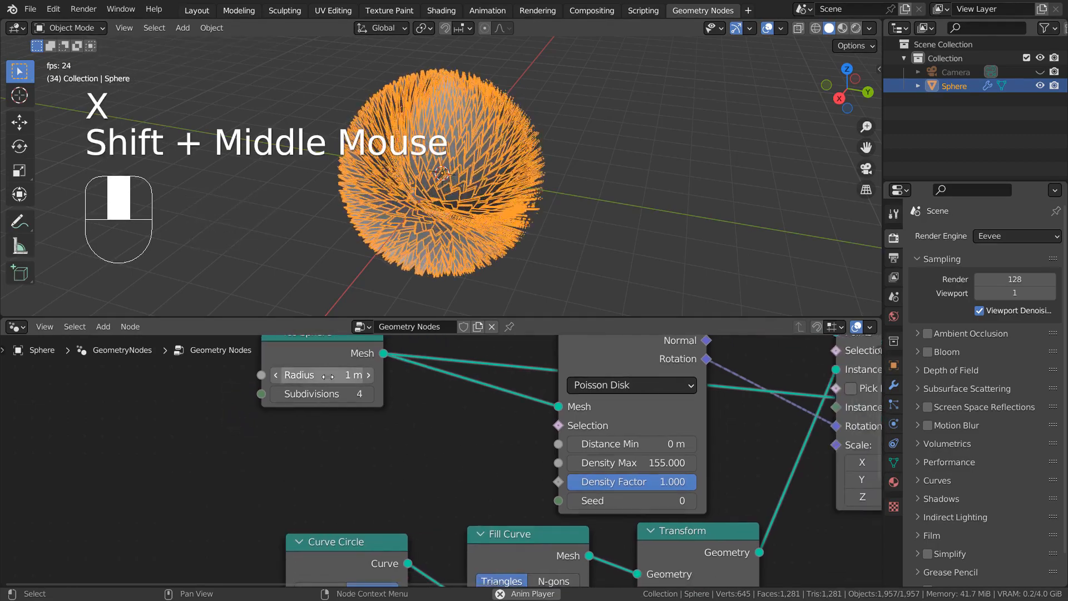
drag(348, 374, 321, 374)
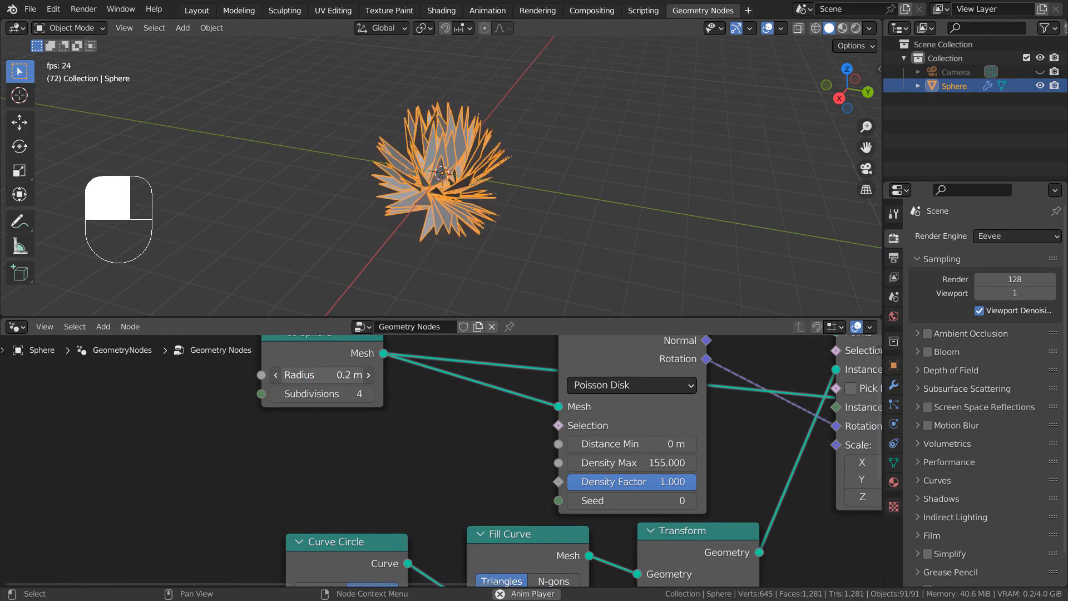
key(ctrl+z)
Step: Stop the animation, return to frame 1 and examine the Transform node's keyframed rotation values
shift+middle_drag(374, 440, 33, 375)
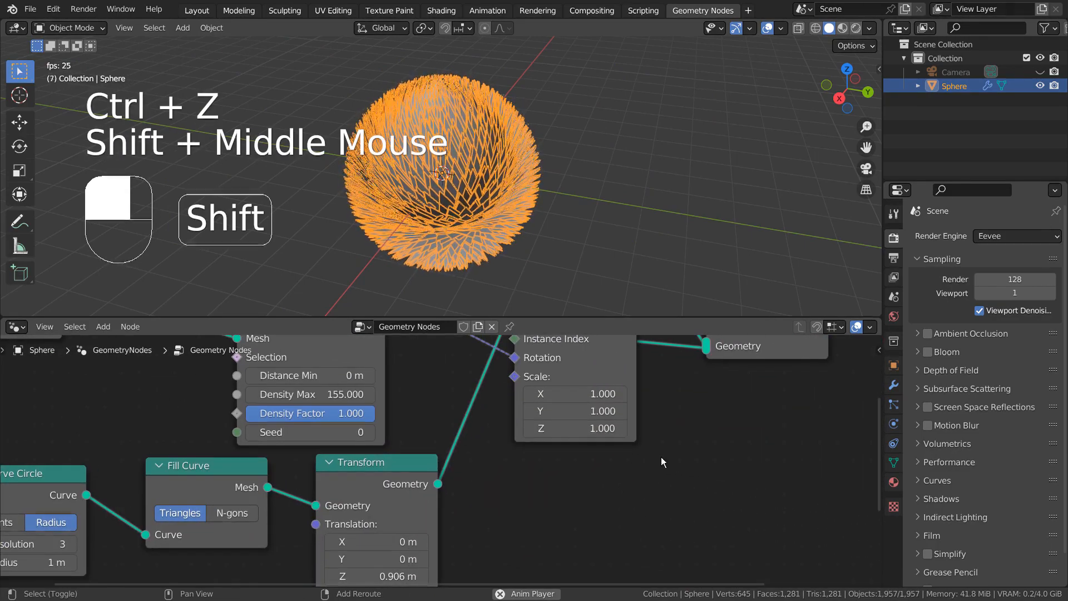
mouse_move(660, 457)
shift+middle_down()
mouse_move(643, 496)
mouse_move(720, 389)
mouse_move(586, 506)
mouse_move(658, 440)
shift+middle_up()
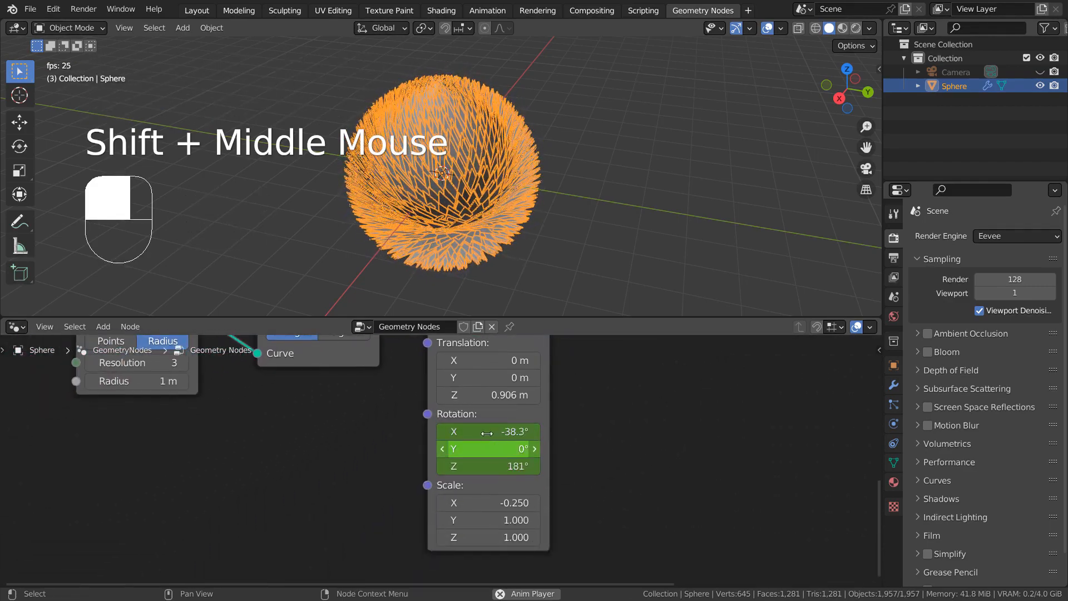
key(space)
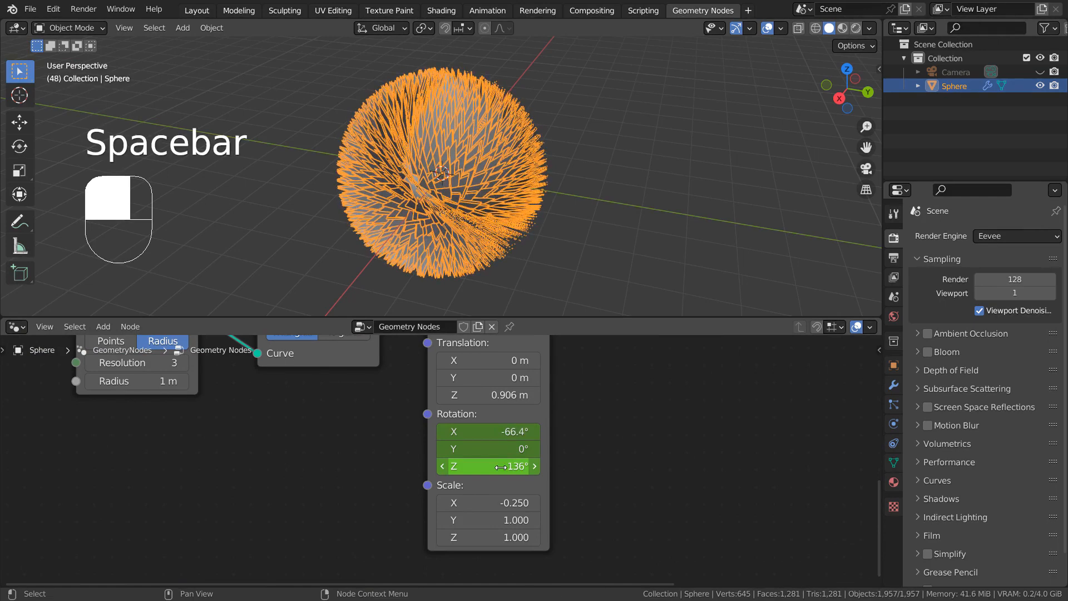
key(shift+Left)
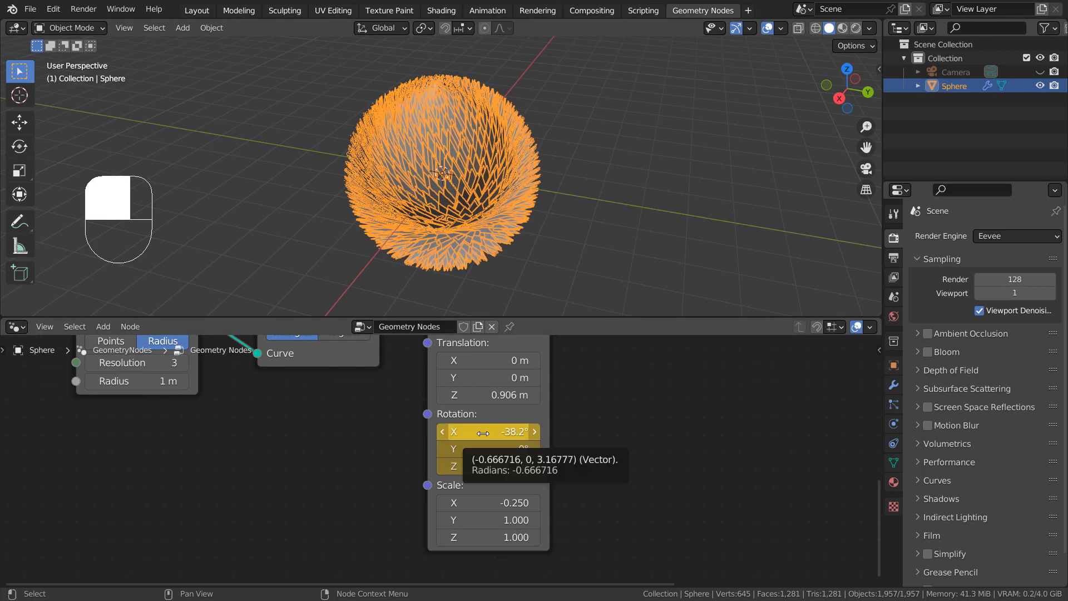
Step: Check the Transform node's rotation keyframes at frame 100 and frame 50, setting the current frame in the Layout workspace
click(197, 10)
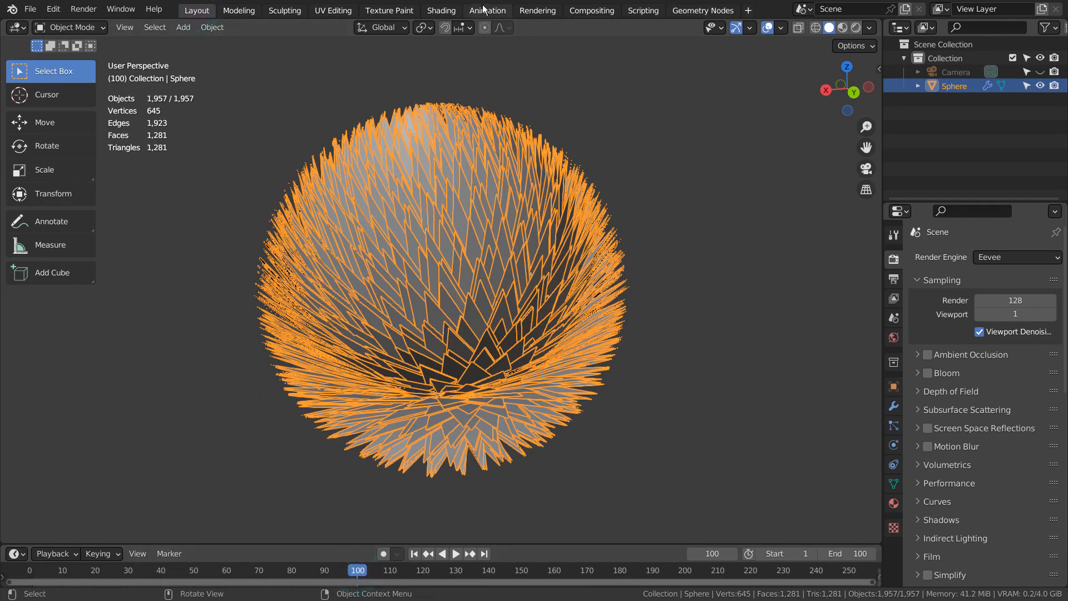
click(730, 8)
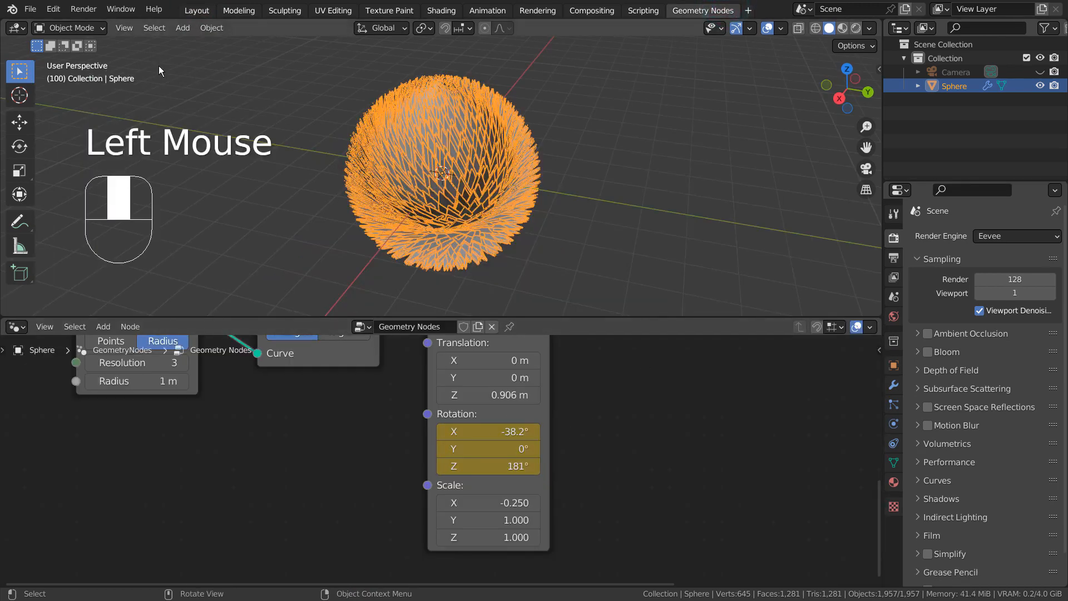
click(196, 10)
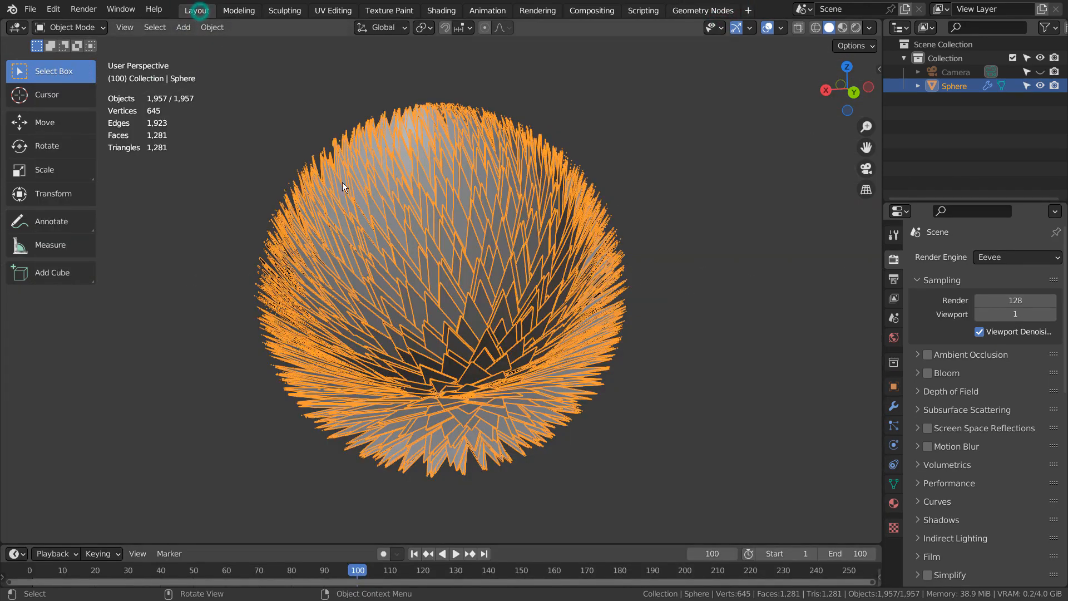
click(193, 570)
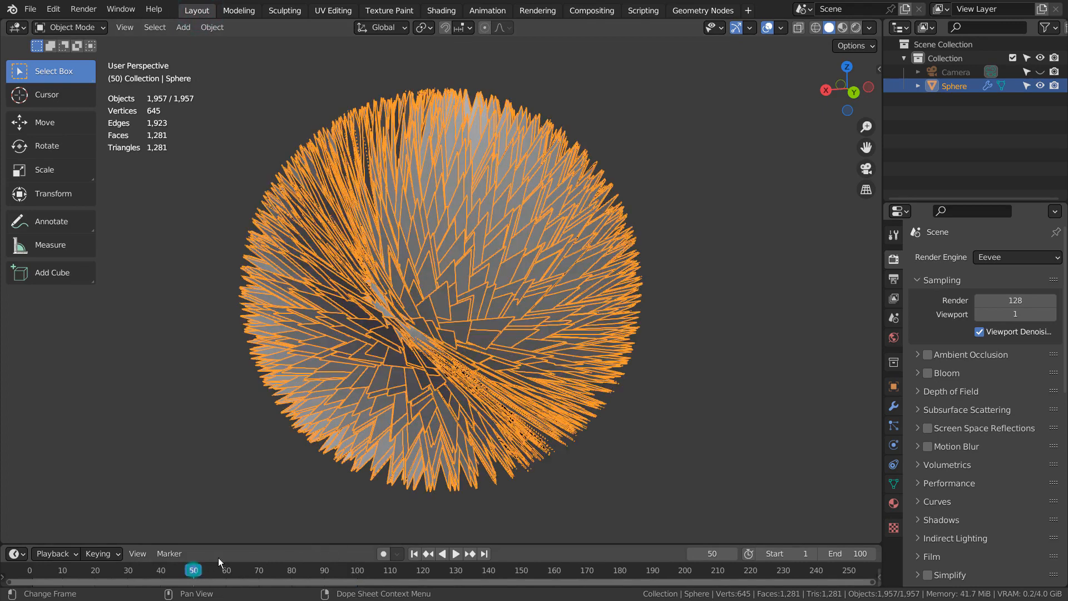
click(685, 10)
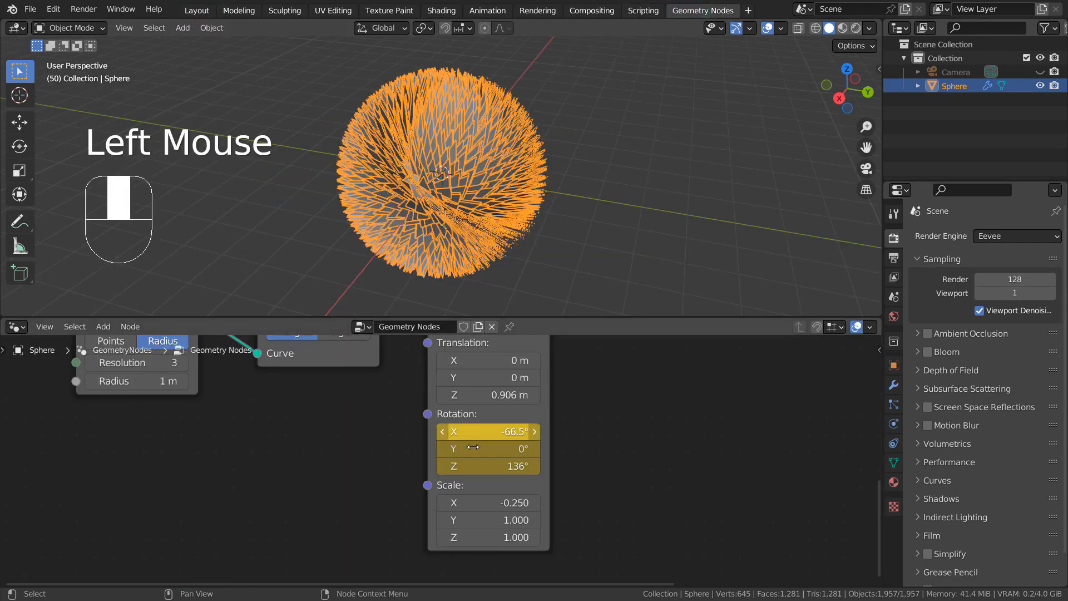
Step: Try altering the Transform node's X rotation at frame 50, undo it, and review the sphere in the Layout workspace
drag(477, 429, 492, 430)
key(ctrl+z)
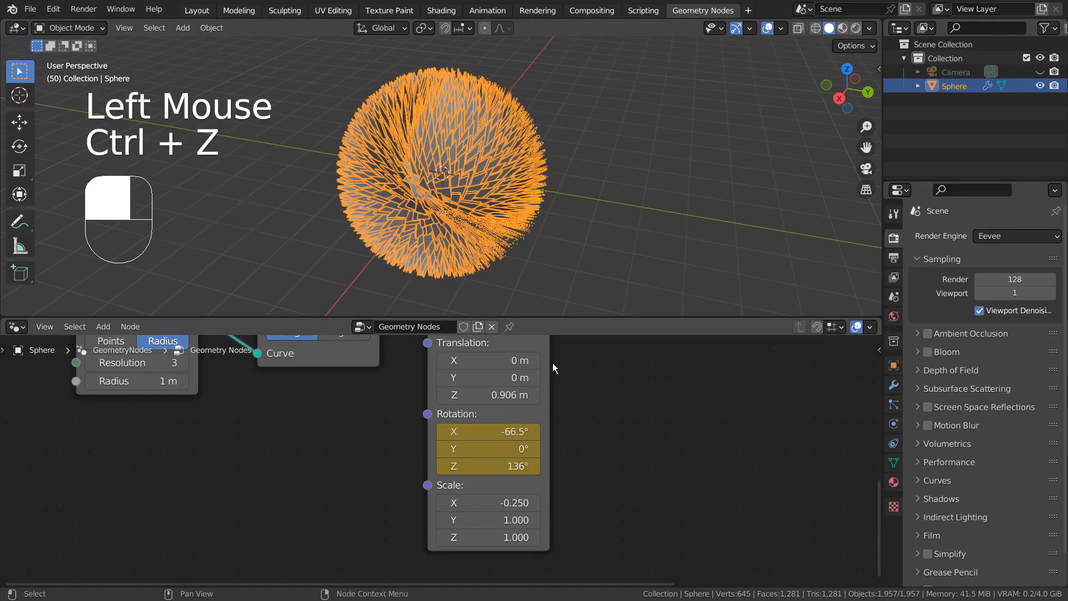
click(195, 10)
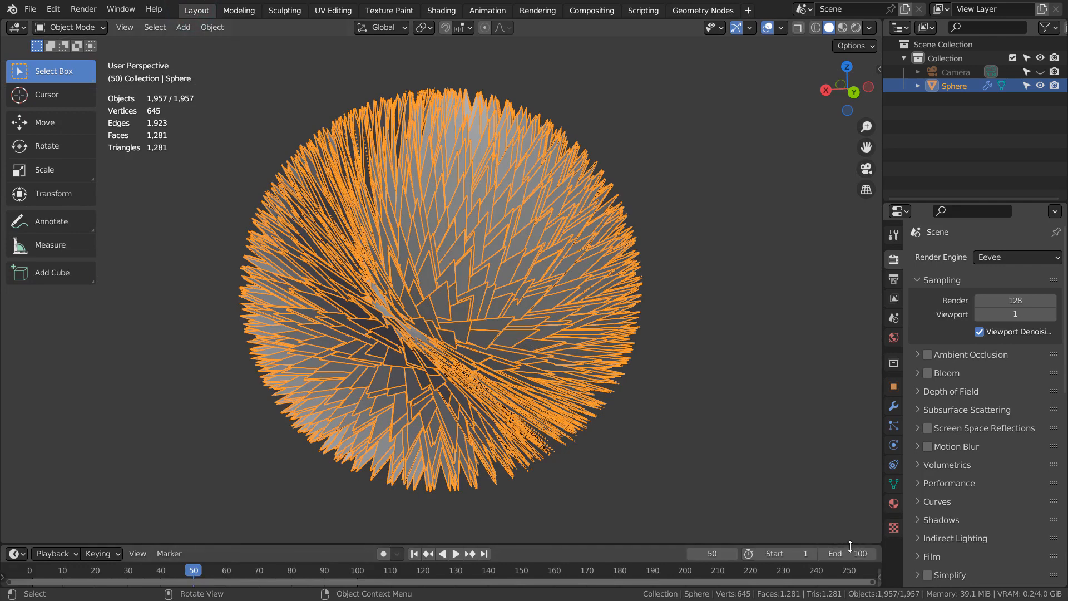
click(690, 11)
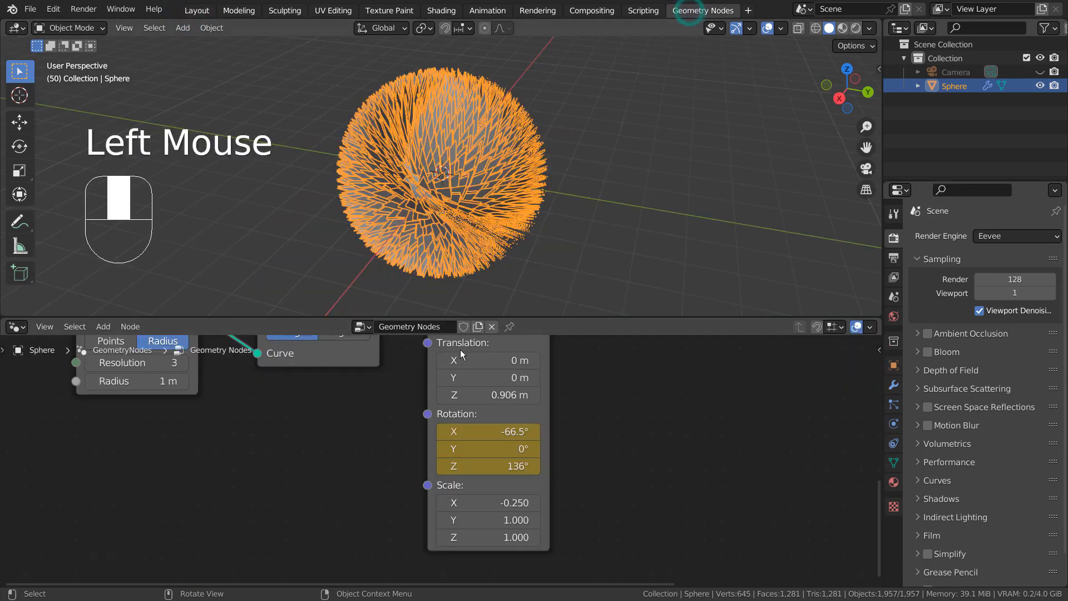
Step: Switch the Fill Curve node to N-gons and back to Triangles to compare the fill modes
shift+middle_drag(287, 432, 457, 542)
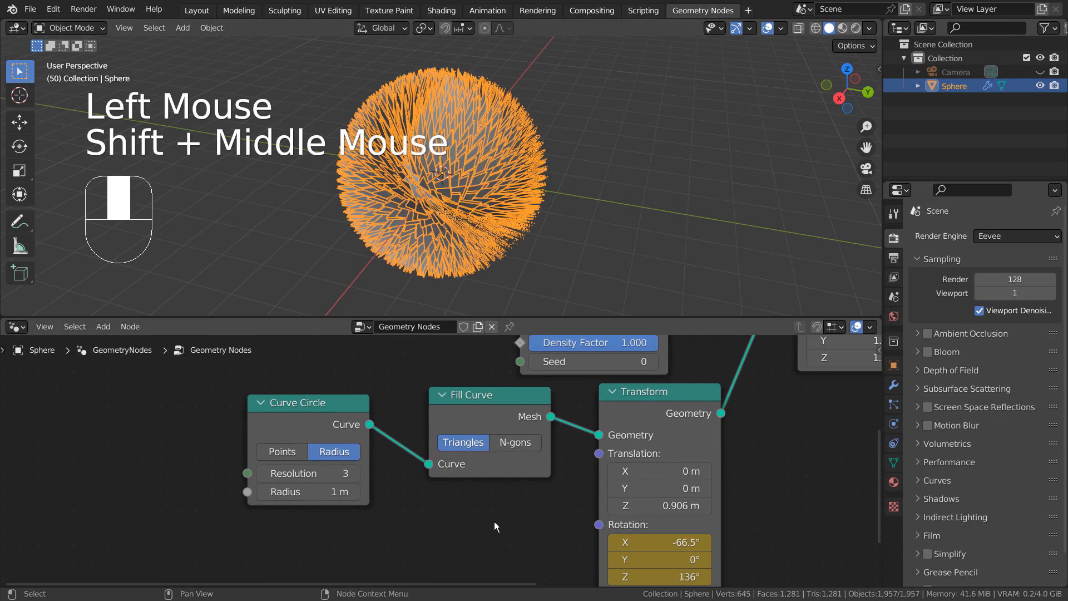
click(505, 441)
click(460, 442)
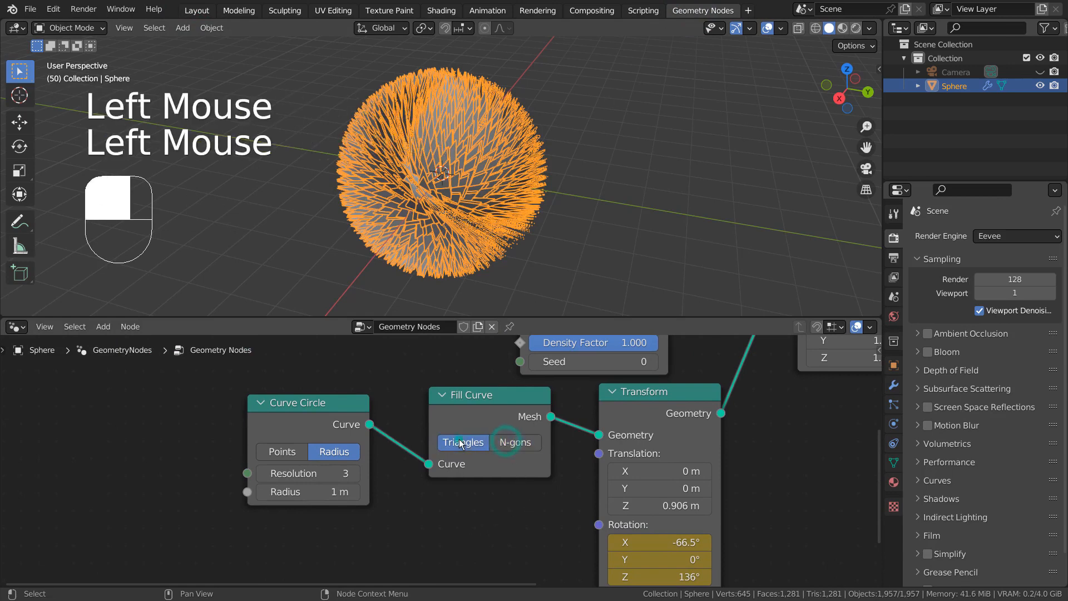
Step: Toggle muting of the Fill Curve node to compare unfilled and filled spikes, leaving the node active
key(m)
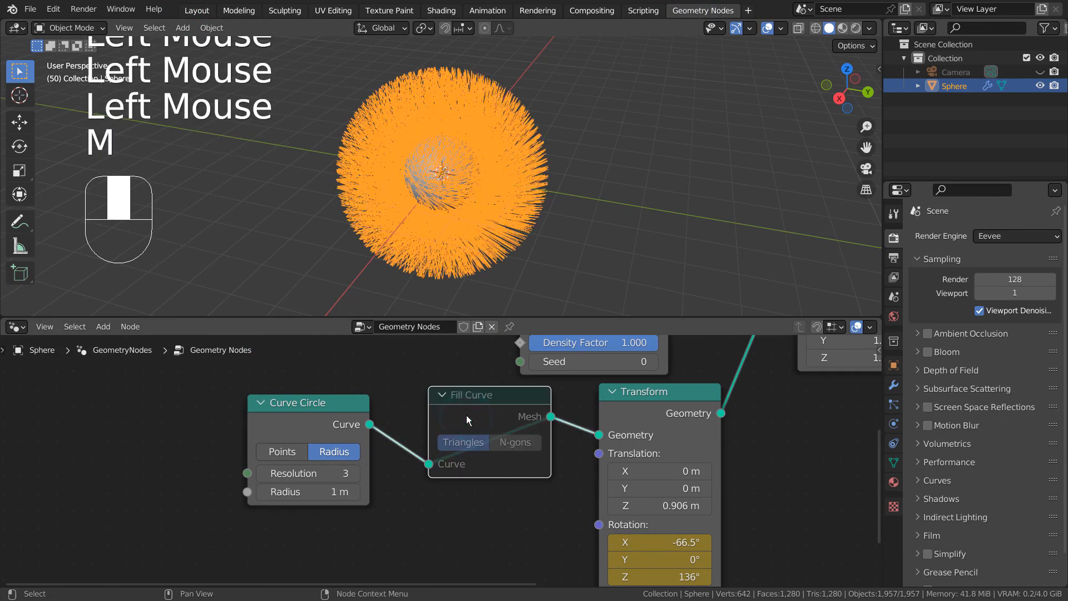
key(m)
key(m)
scroll(452, 232, up, 3)
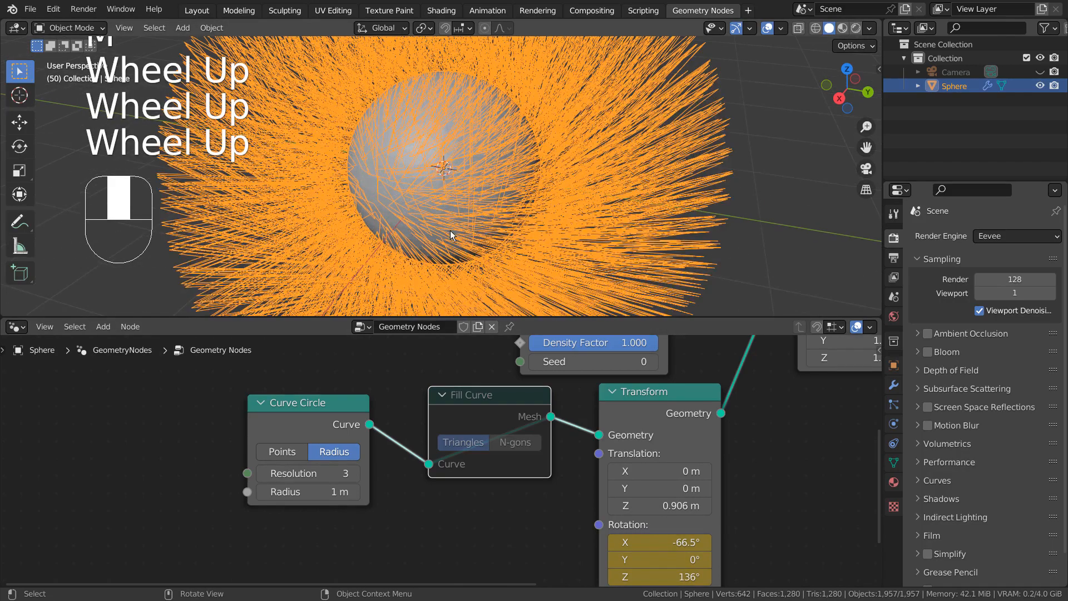
click(477, 412)
key(m)
key(m)
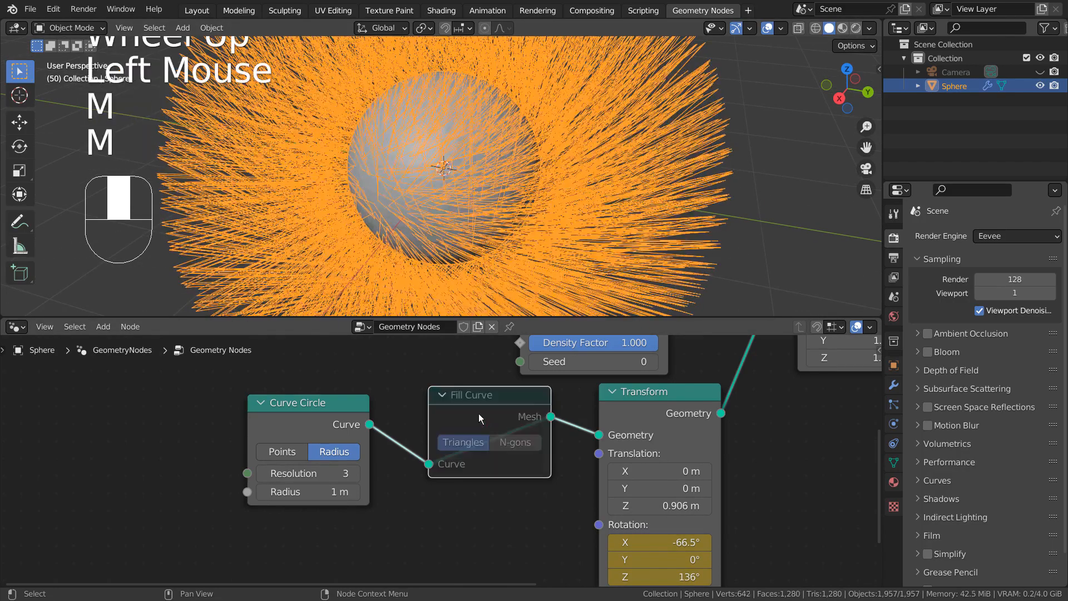
key(m)
key(m)
key(m)
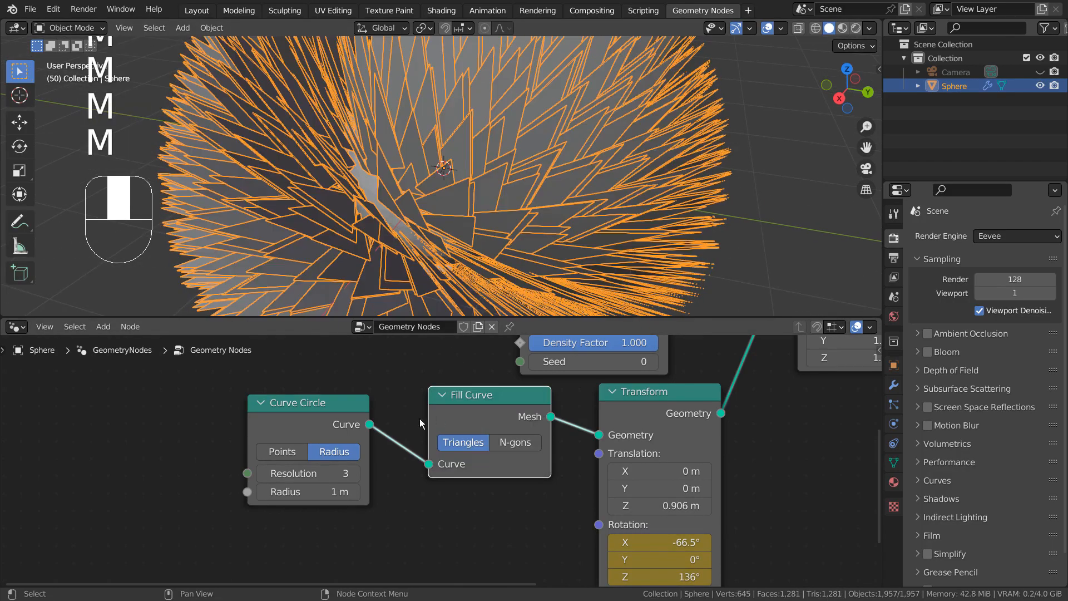
Step: Try a Curve Circle radius of 0 m, play the animation with the sphere deselected, and stop playback
drag(295, 491, 239, 492)
key(space)
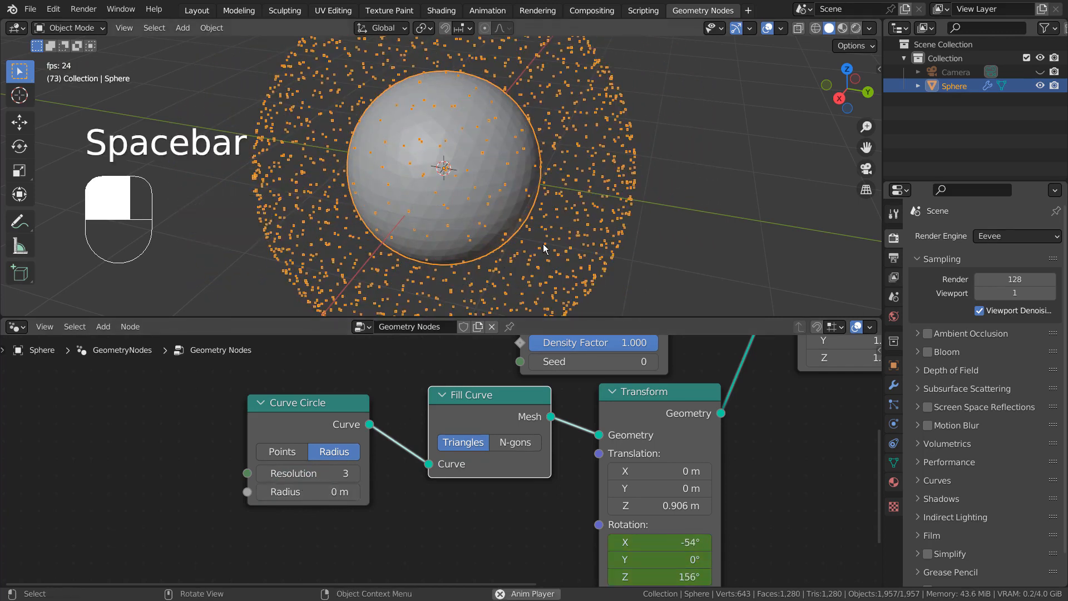
click(661, 229)
key(space)
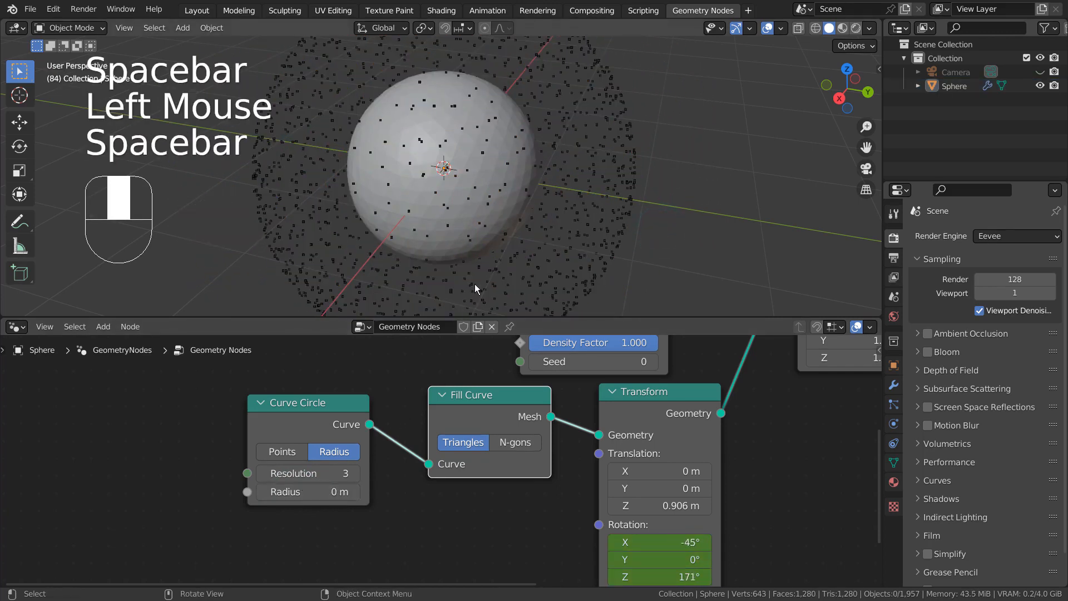
Step: Try a Curve Circle radius of 0.12 m and play the animation to check the small spikes
shift+drag(299, 491, 312, 492)
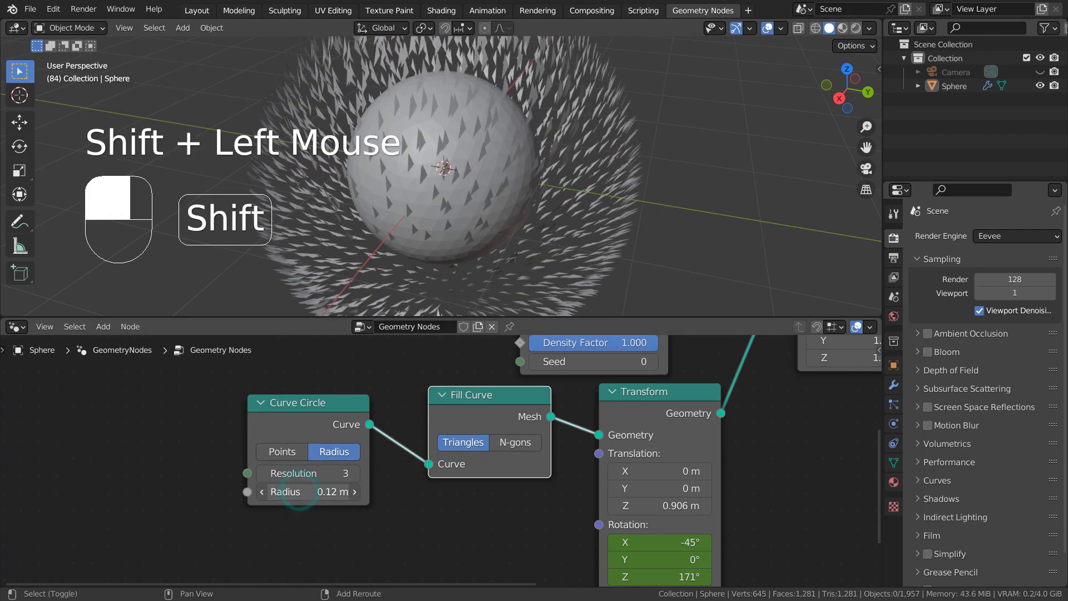
click(753, 188)
key(space)
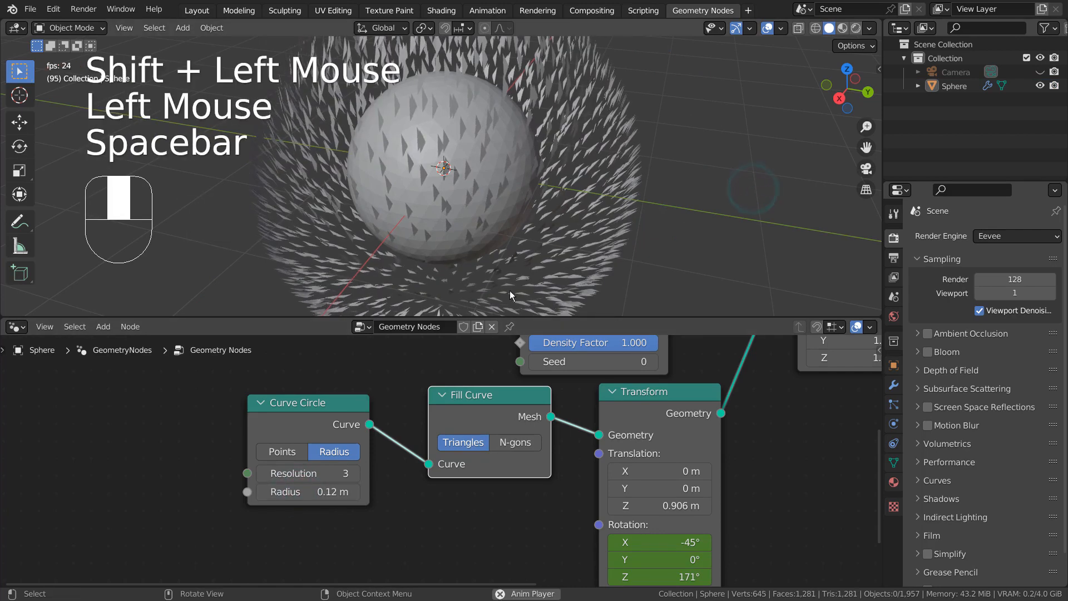
Step: Try a Curve Circle radius of 0.04 m and inspect the tiny moving spikes up close
shift+drag(315, 499, 322, 492)
scroll(476, 246, up, 2)
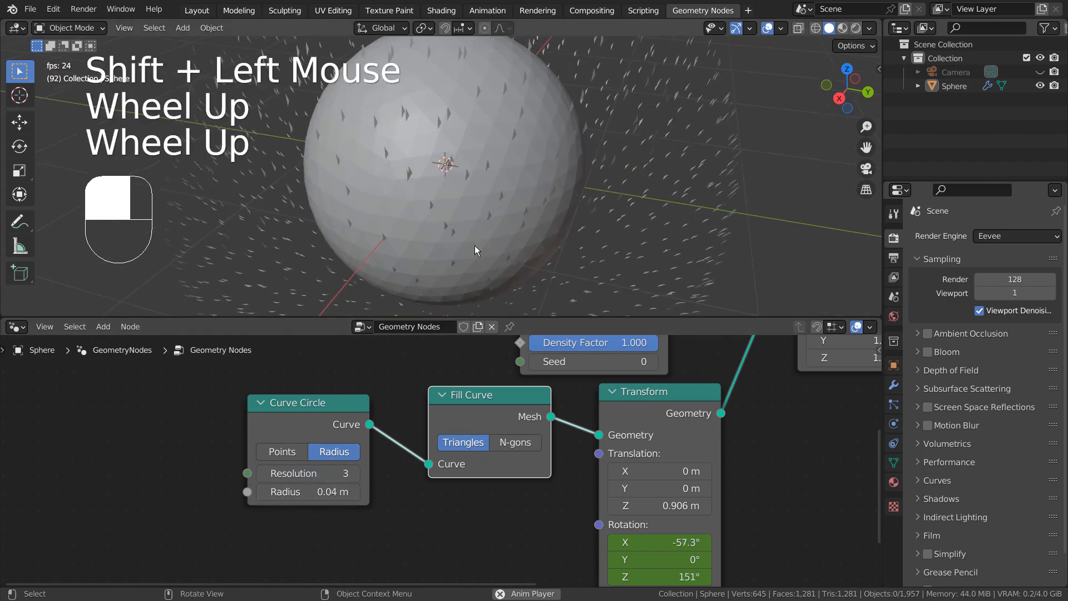
middle_drag(475, 245, 630, 191)
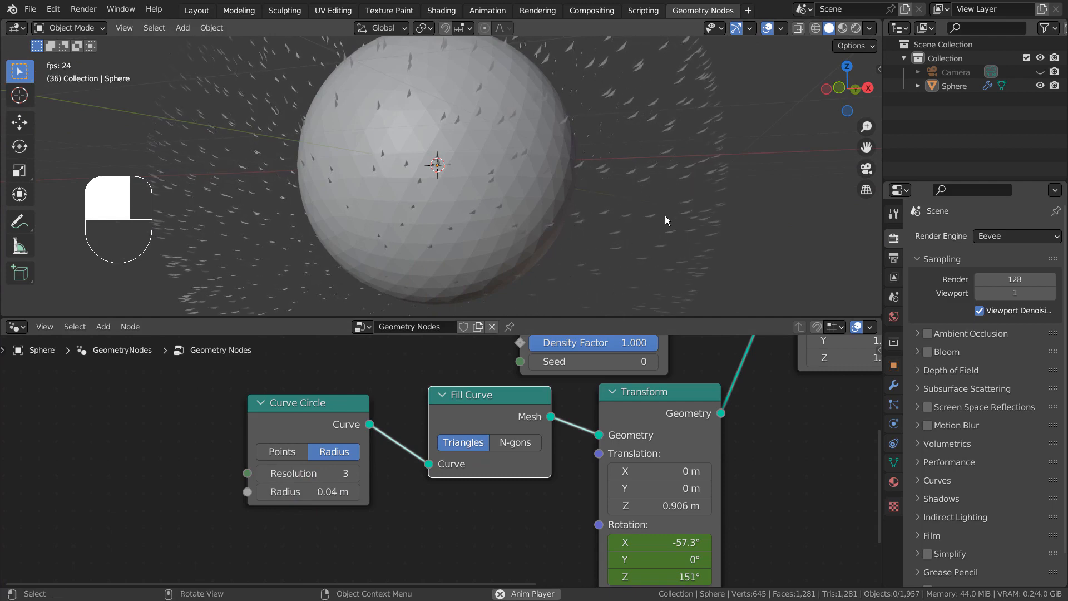
Step: Set the Curve Circle radius back to 1 m and check the whole spiky sphere
drag(333, 491, 356, 491)
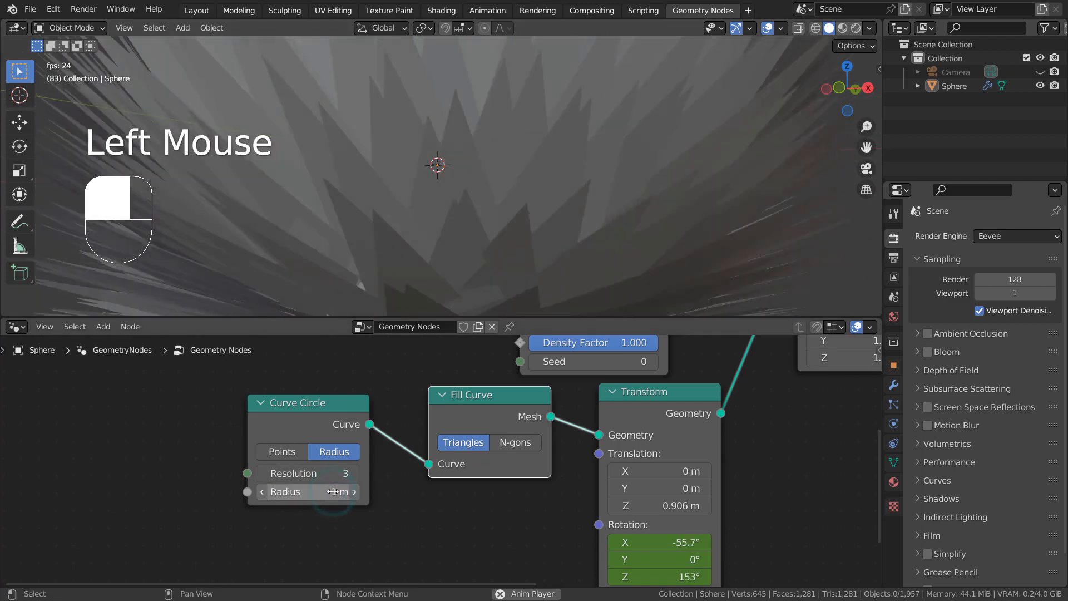
scroll(565, 159, down, 3)
scroll(565, 160, down, 1)
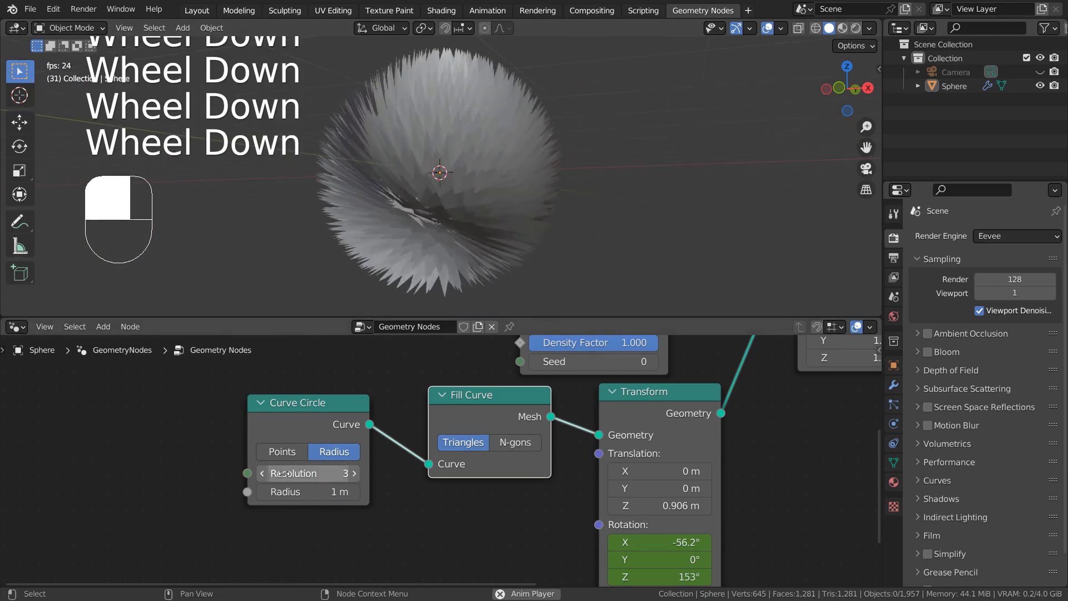
Step: Try lowering the Curve Circle resolution below 3 and switching its mode to Points, then restore Radius mode
click(264, 474)
click(264, 473)
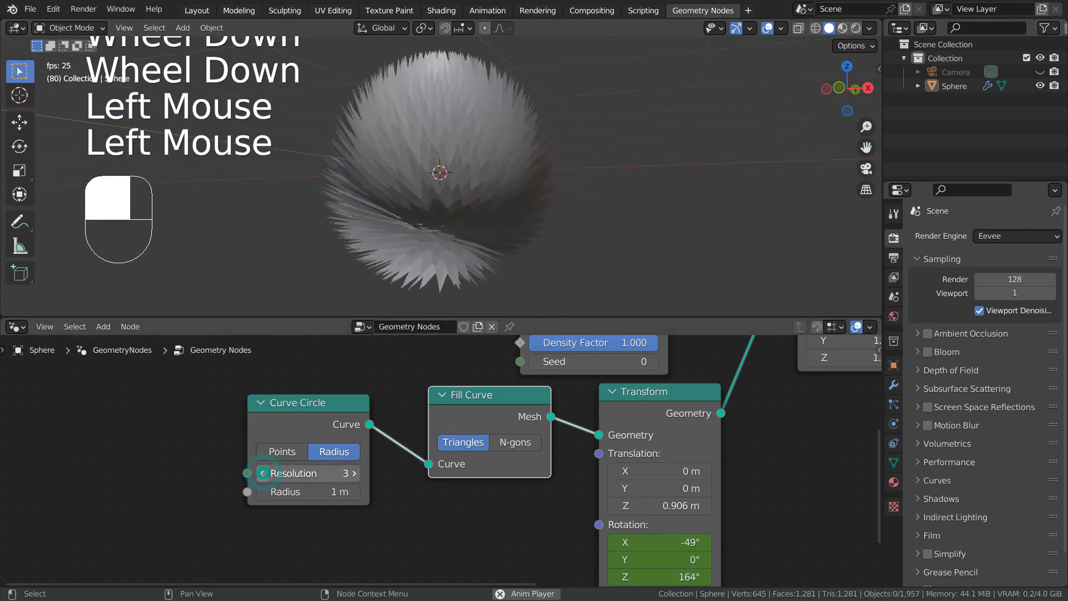
click(289, 451)
click(334, 468)
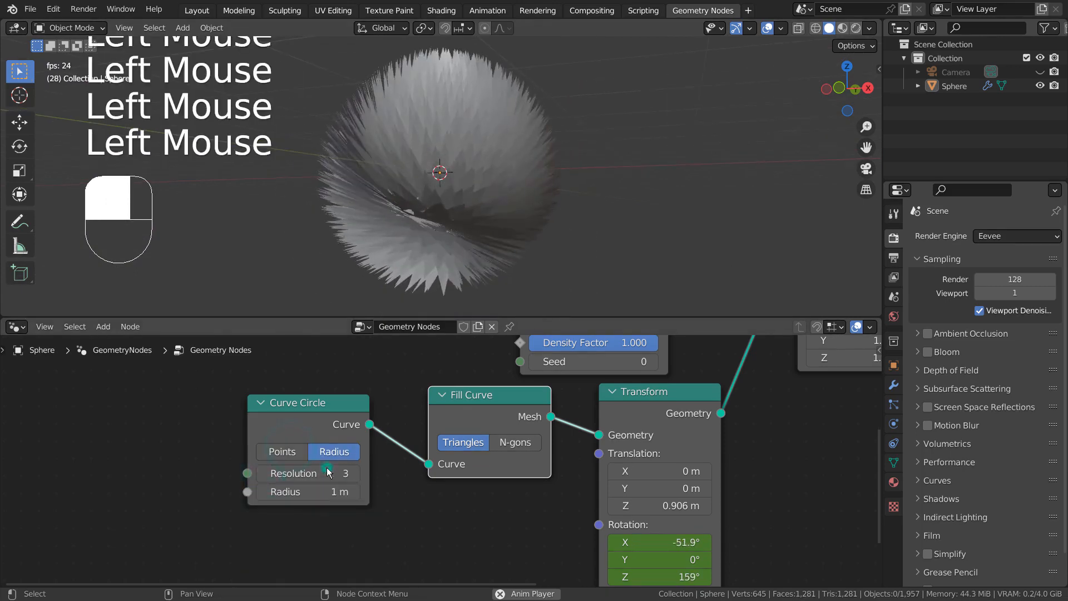
Step: Review the complete node tree, select the spiky sphere and watch its animation in the Layout workspace
scroll(819, 378, down, 2)
scroll(815, 398, down, 2)
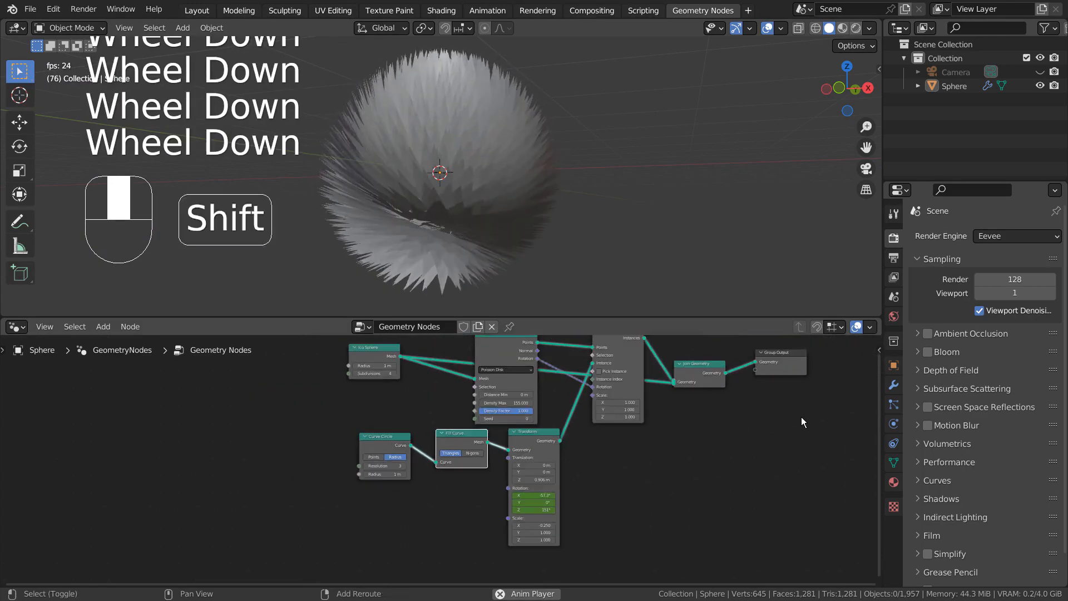
shift+middle_drag(779, 416, 691, 446)
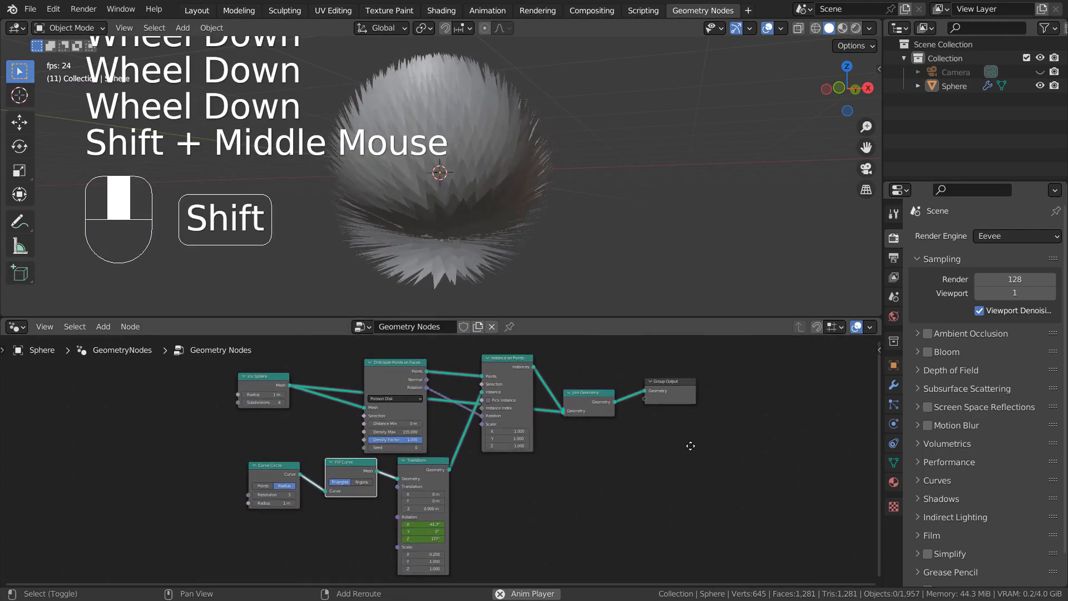
click(492, 143)
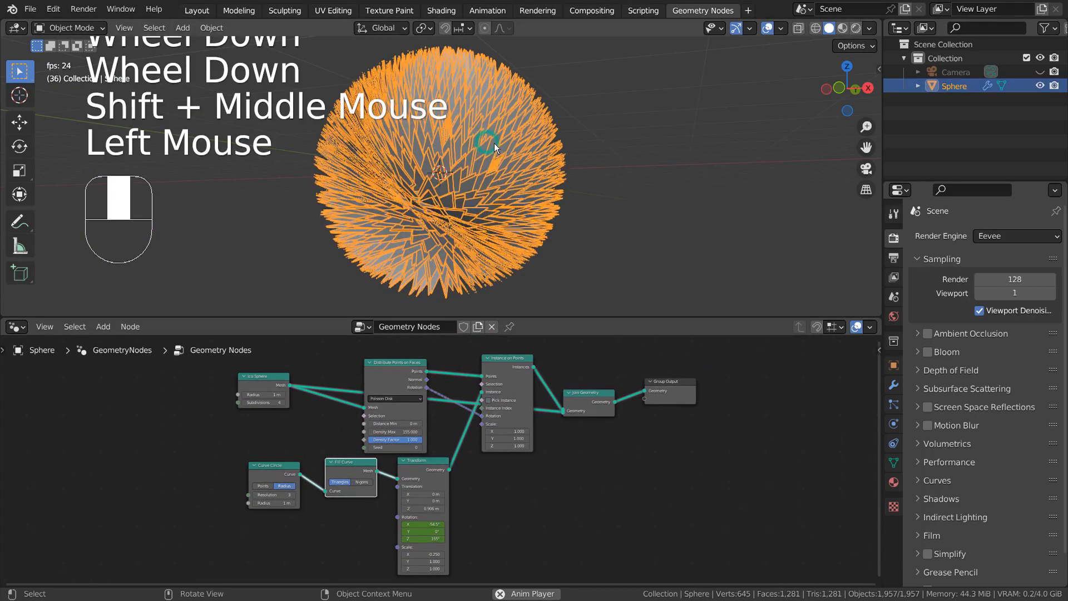
click(204, 11)
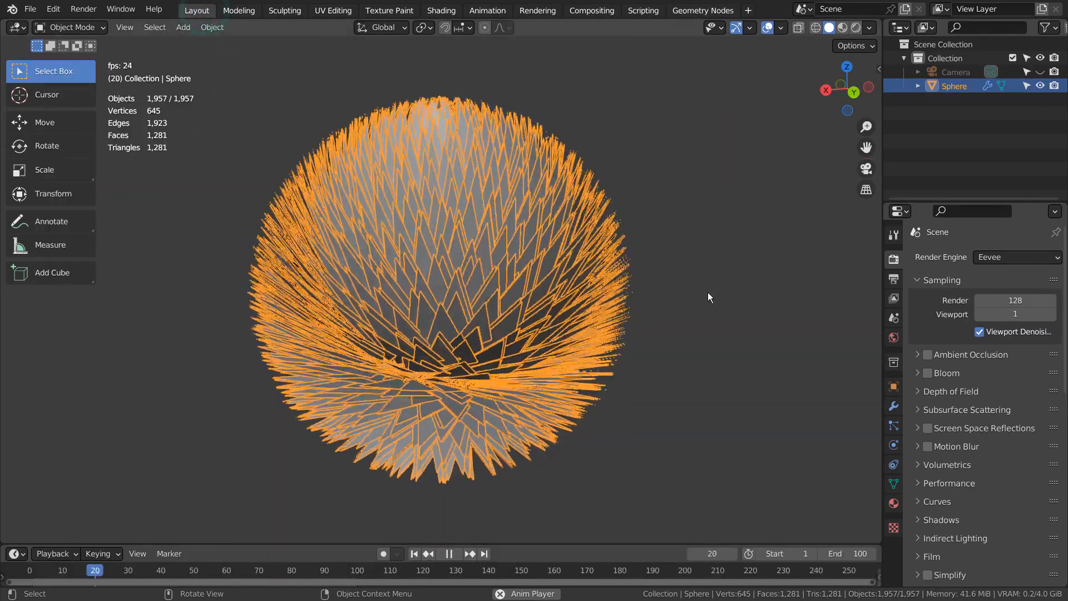